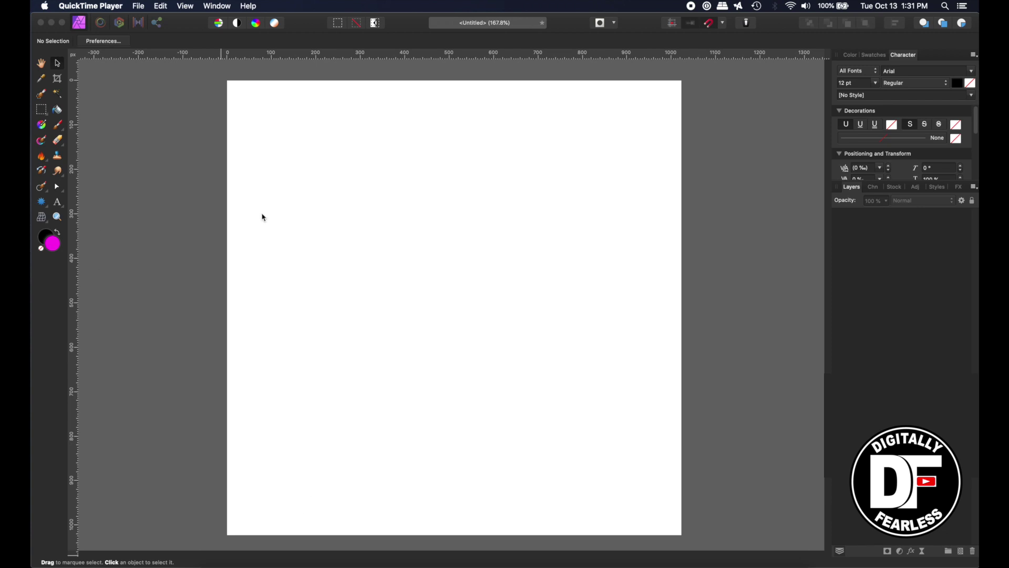
Draw a triangle covering the whole canvas with the Triangle Tool and convert it to curves.
{"action": "left_click", "coordinate": [42, 203]}
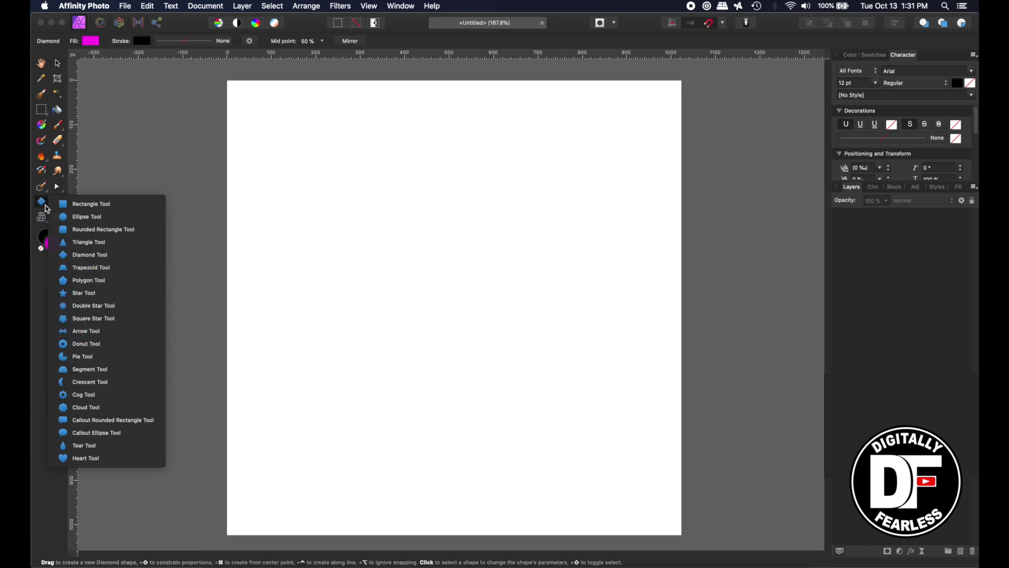
{"action": "left_click", "coordinate": [84, 243]}
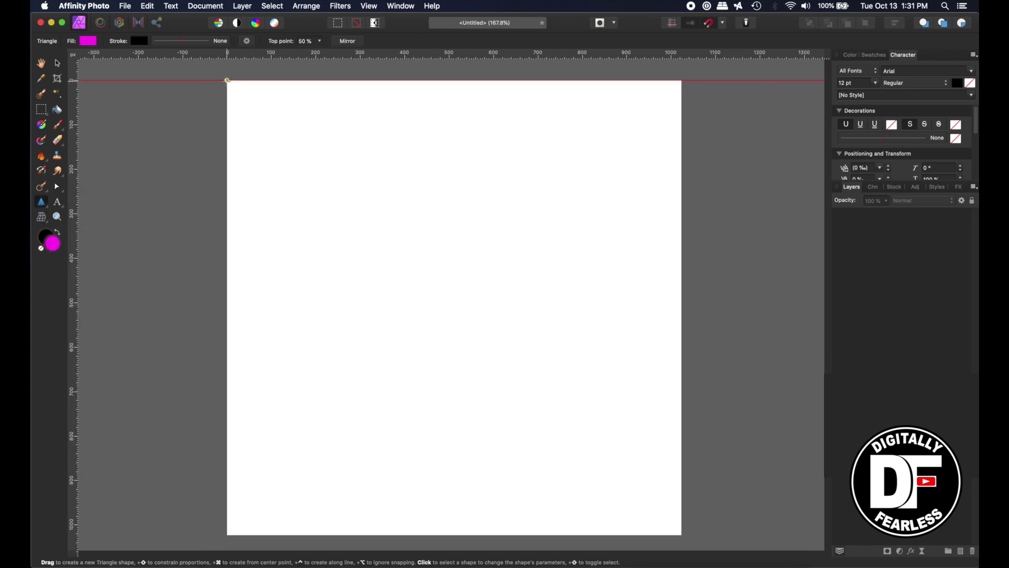
{"action": "left_click_drag", "start_coordinate": [227, 80], "coordinate": [682, 534]}
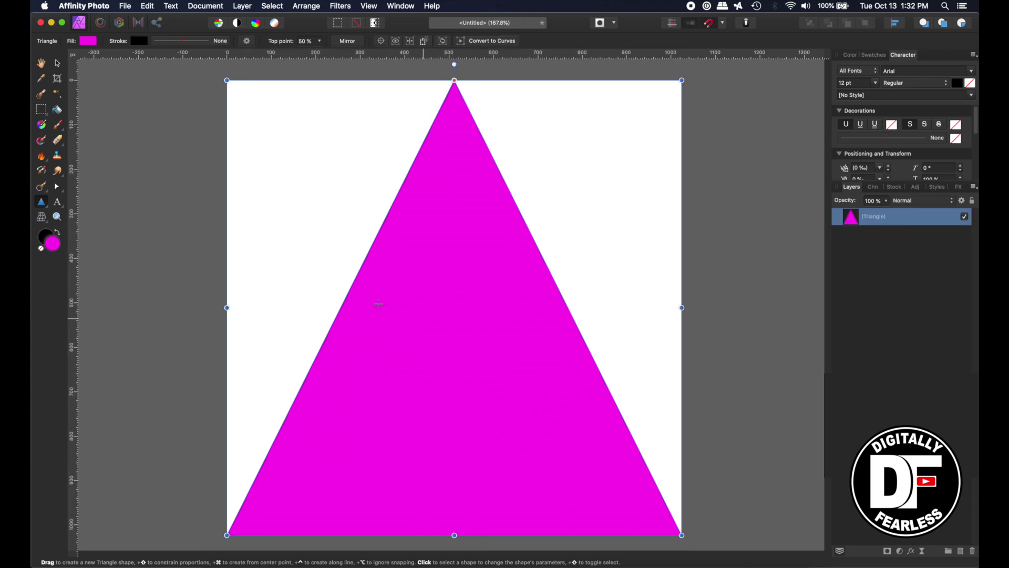
{"action": "left_click", "coordinate": [41, 63]}
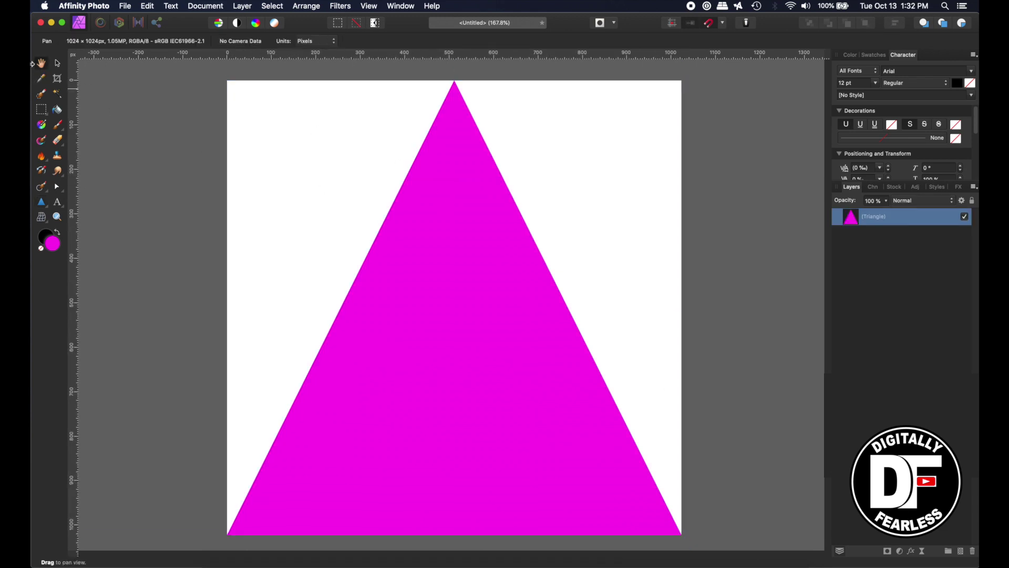
{"action": "left_click", "coordinate": [58, 63]}
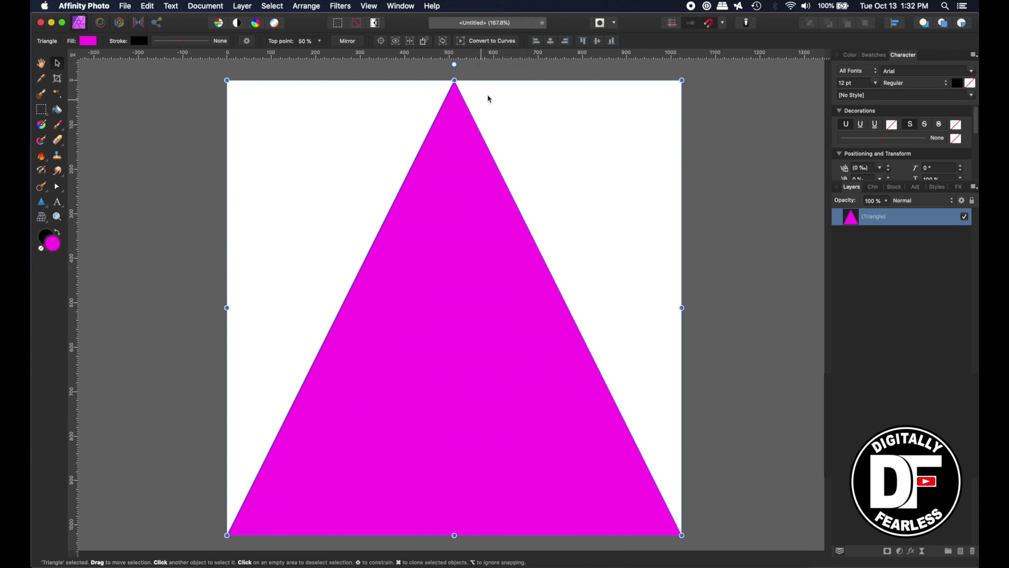
{"action": "left_click", "coordinate": [491, 42]}
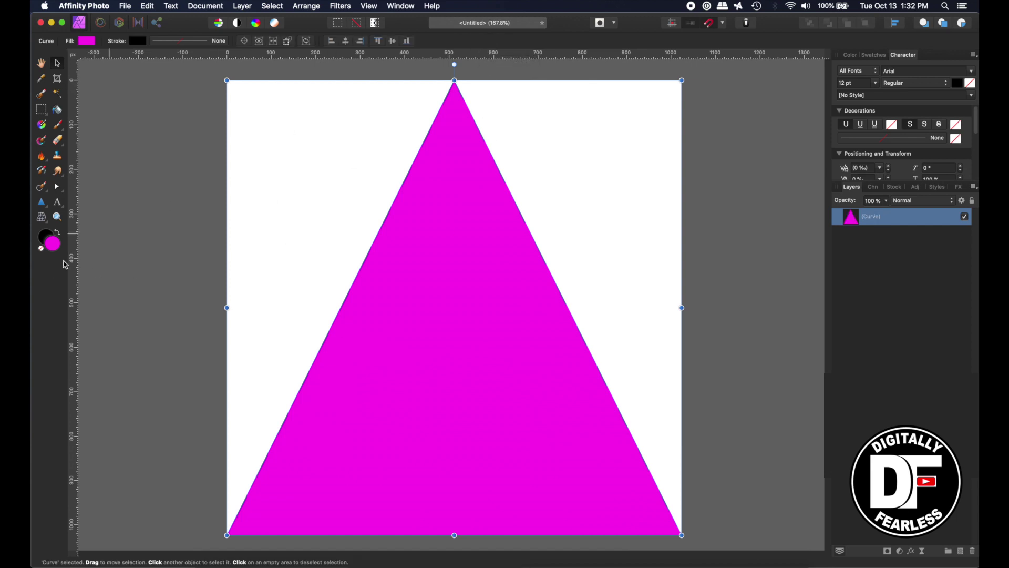
Try reshaping the triangle by moving its lower-left node up along the canvas edge, and undo the change.
{"action": "left_click", "coordinate": [58, 188]}
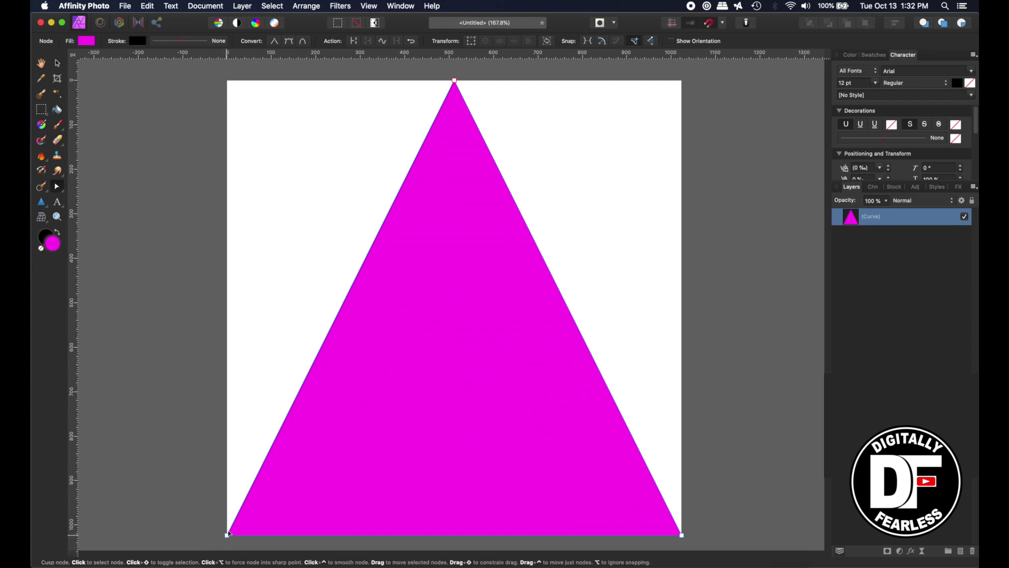
{"action": "left_click_drag", "start_coordinate": [227, 535], "coordinate": [228, 394]}
{"action": "key", "text": "super+z"}
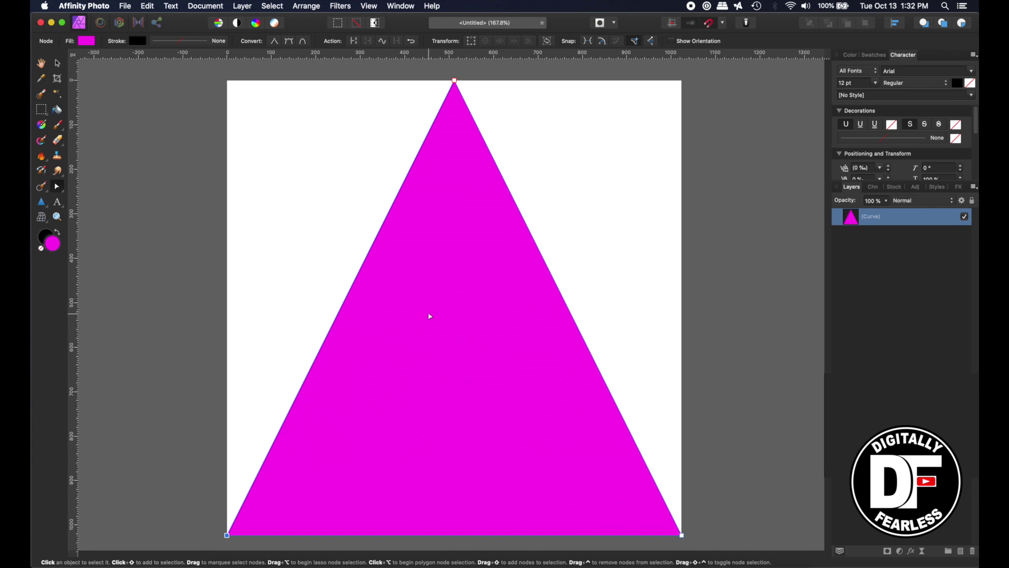
Duplicate the triangle curve, flip the copy vertically, and deselect it.
{"action": "left_click", "coordinate": [57, 63]}
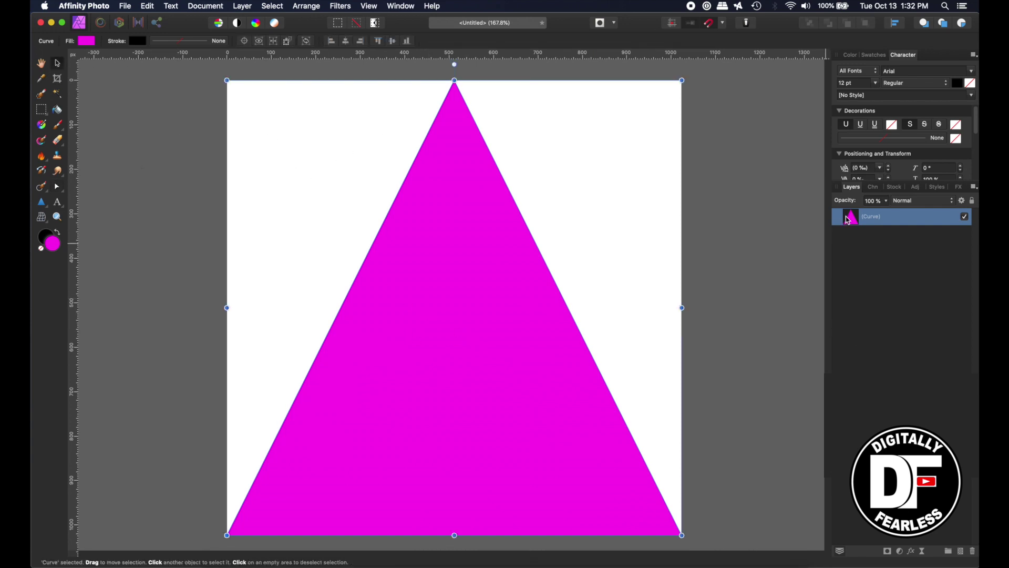
{"action": "key", "text": "super+j"}
{"action": "left_click", "coordinate": [319, 6]}
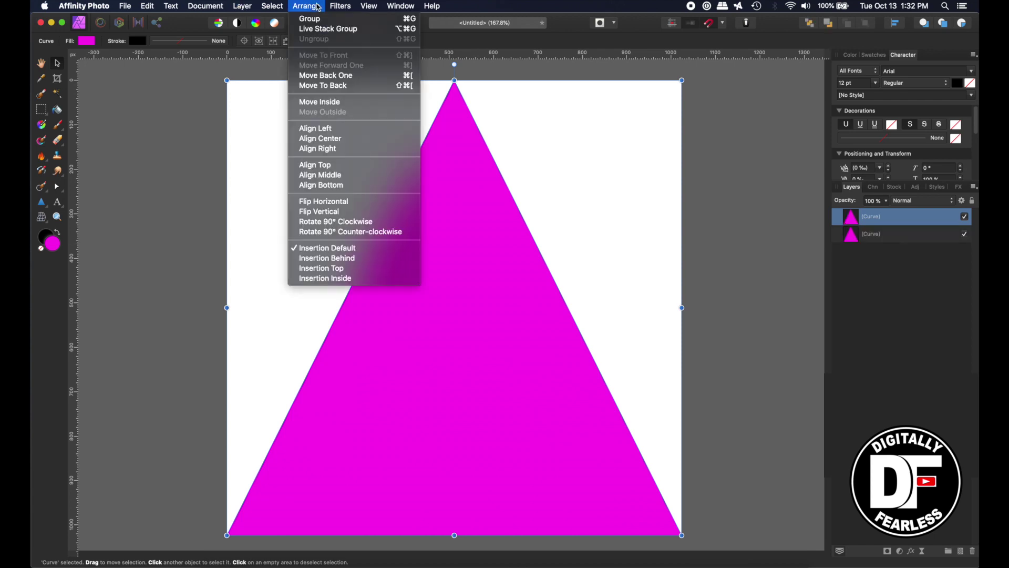
{"action": "left_click", "coordinate": [307, 212]}
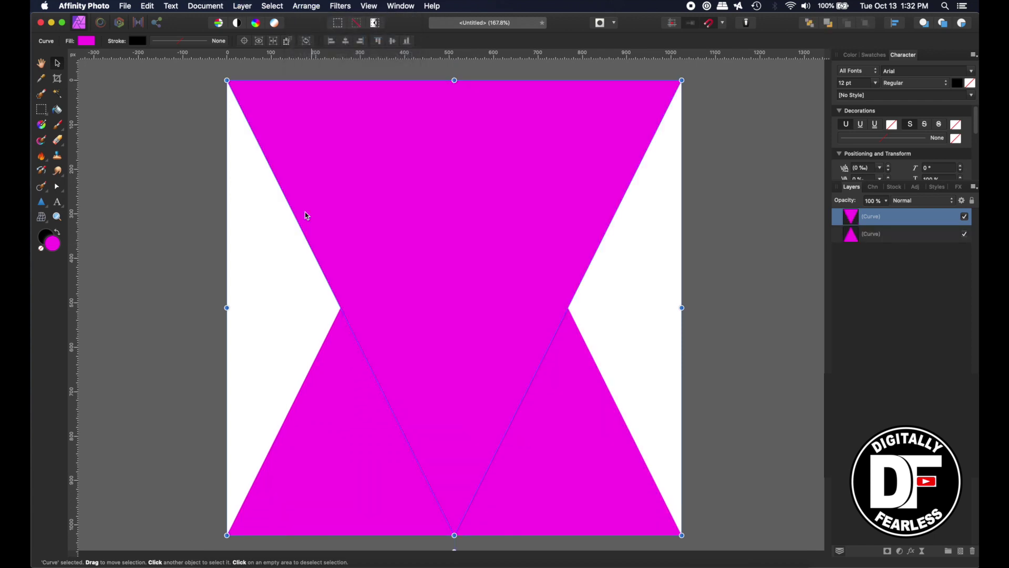
{"action": "left_click", "coordinate": [165, 197]}
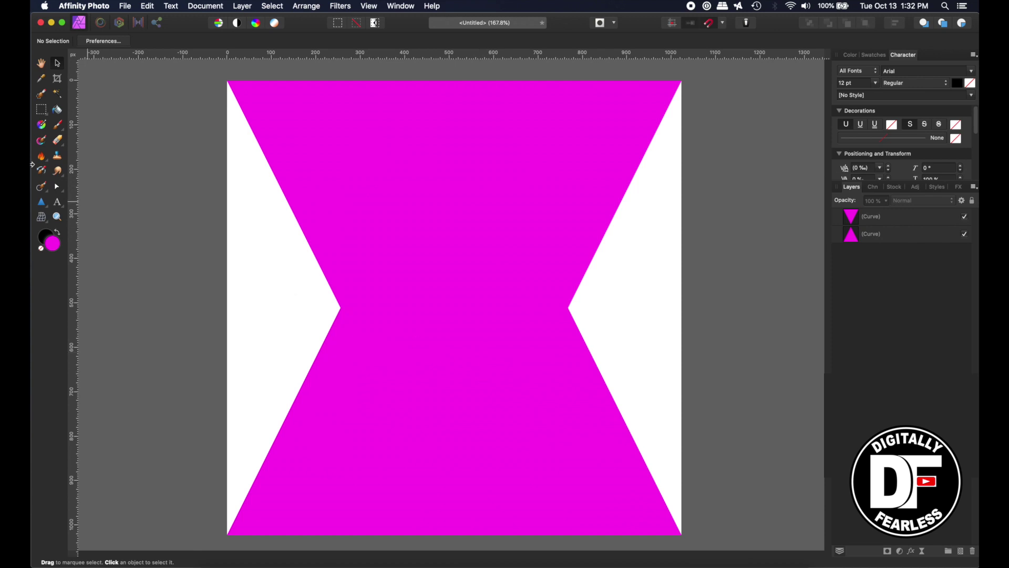
Combine the two overlapping triangles into one curve with the Add geometry operation and inspect its nodes.
{"action": "left_click", "coordinate": [852, 238]}
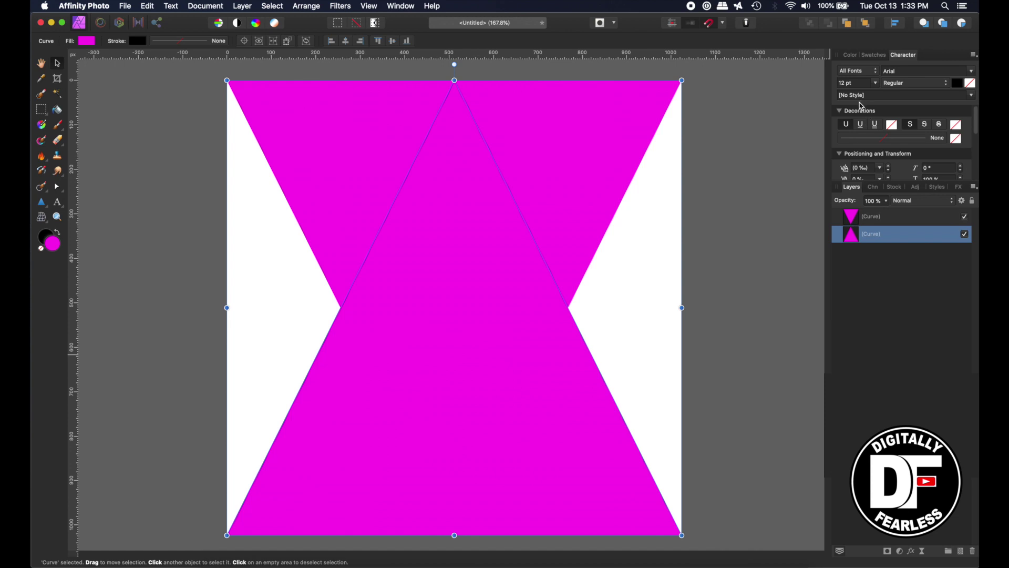
{"action": "left_click", "coordinate": [888, 221], "text": "shift"}
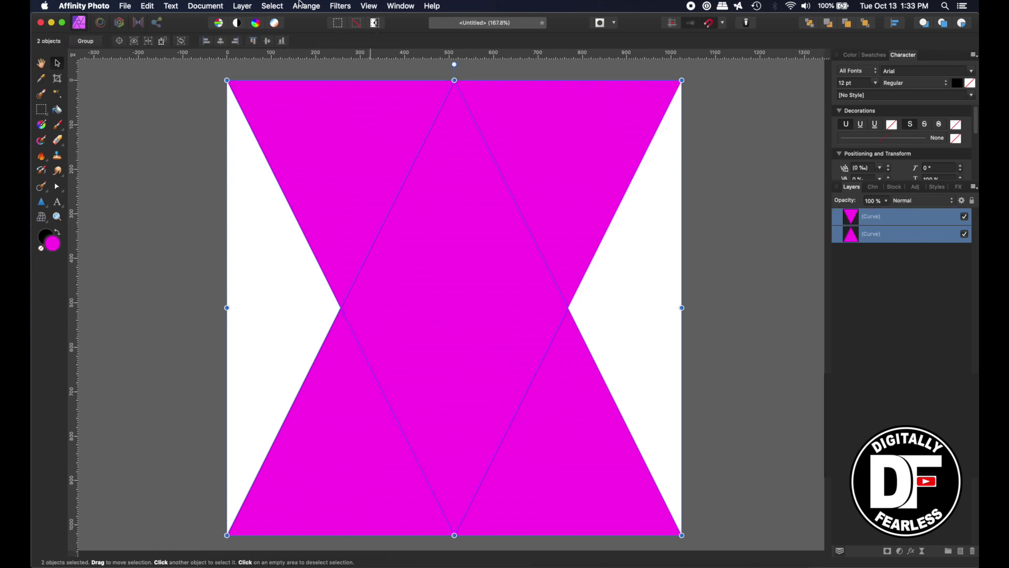
{"action": "left_click", "coordinate": [243, 6]}
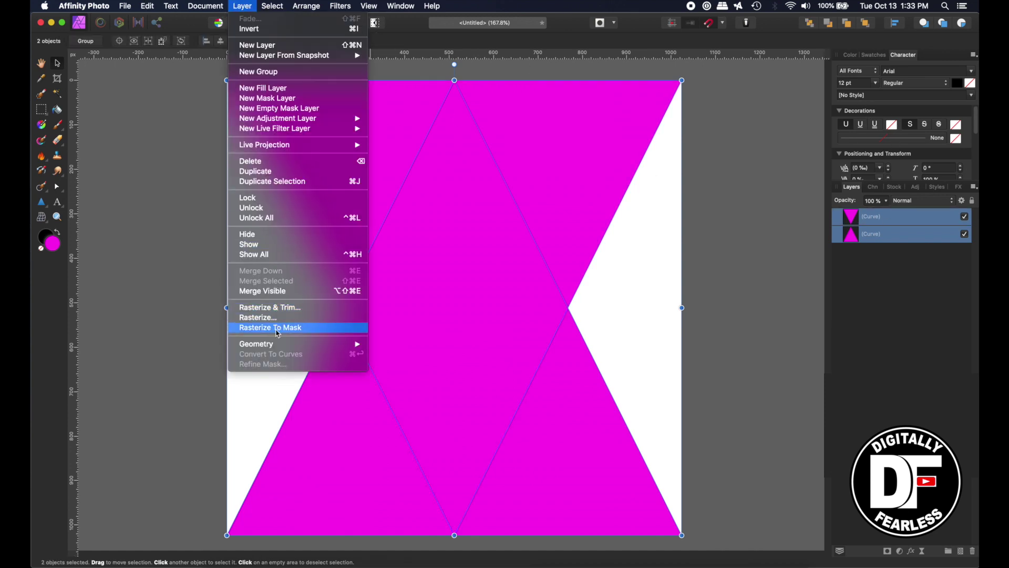
{"action": "mouse_move", "coordinate": [284, 345]}
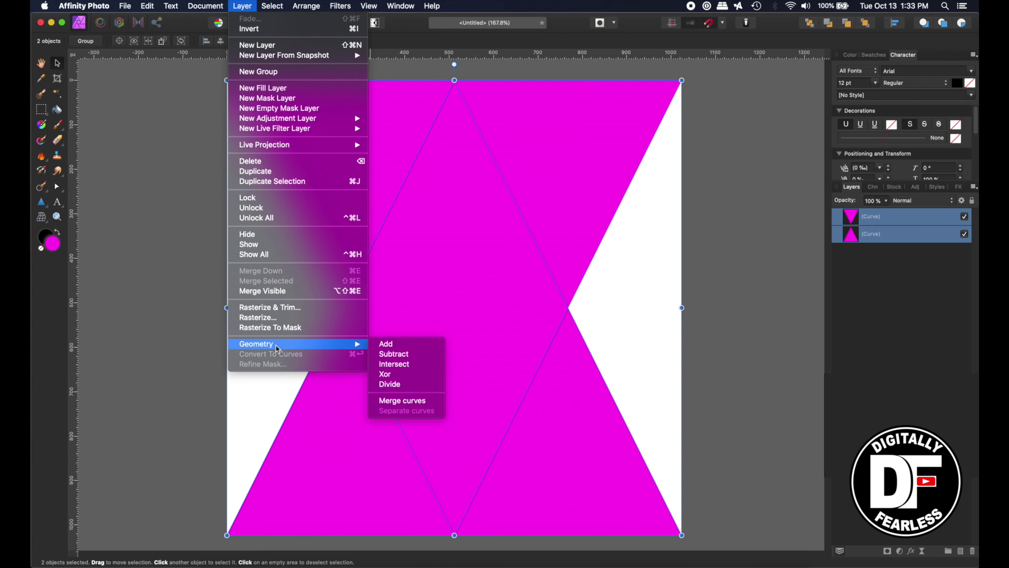
{"action": "left_click", "coordinate": [380, 347]}
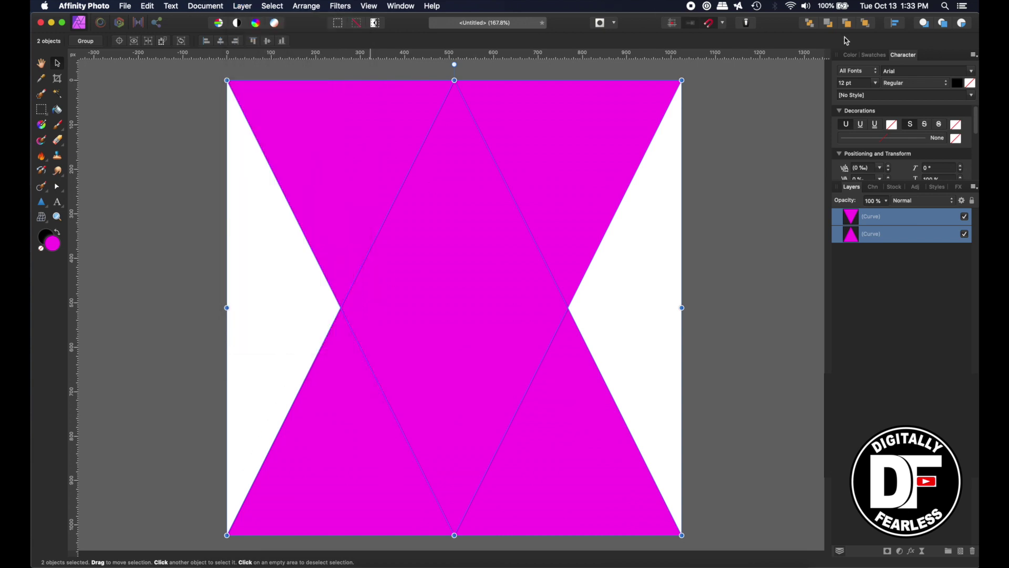
{"action": "left_click", "coordinate": [205, 6]}
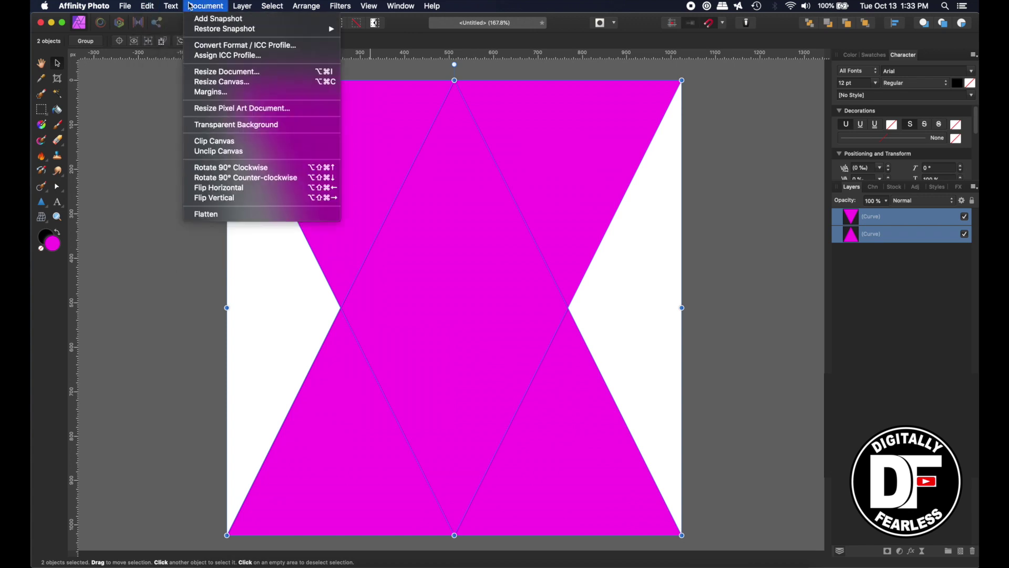
{"action": "mouse_move", "coordinate": [243, 7]}
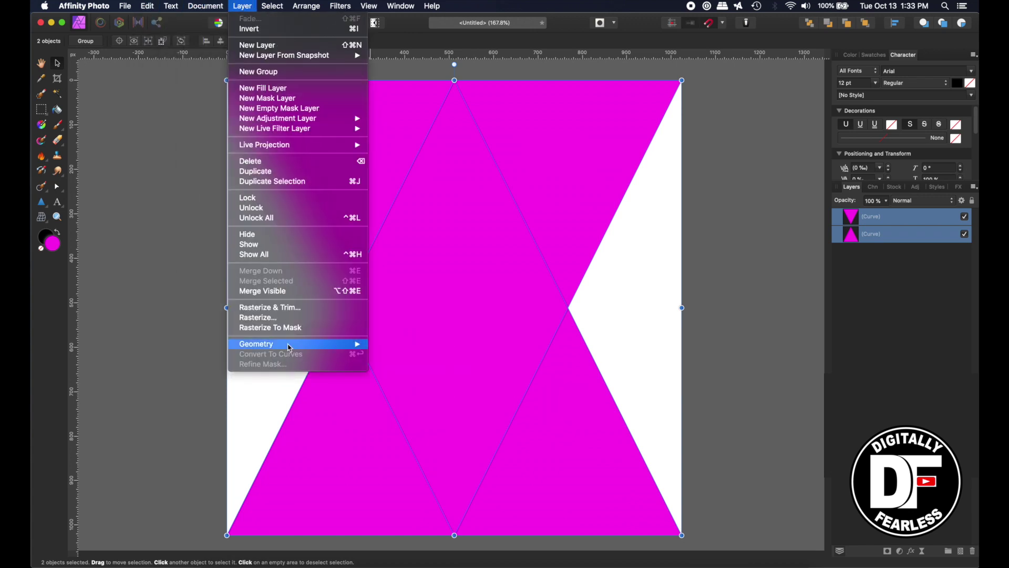
{"action": "mouse_move", "coordinate": [353, 346]}
{"action": "left_click", "coordinate": [391, 348]}
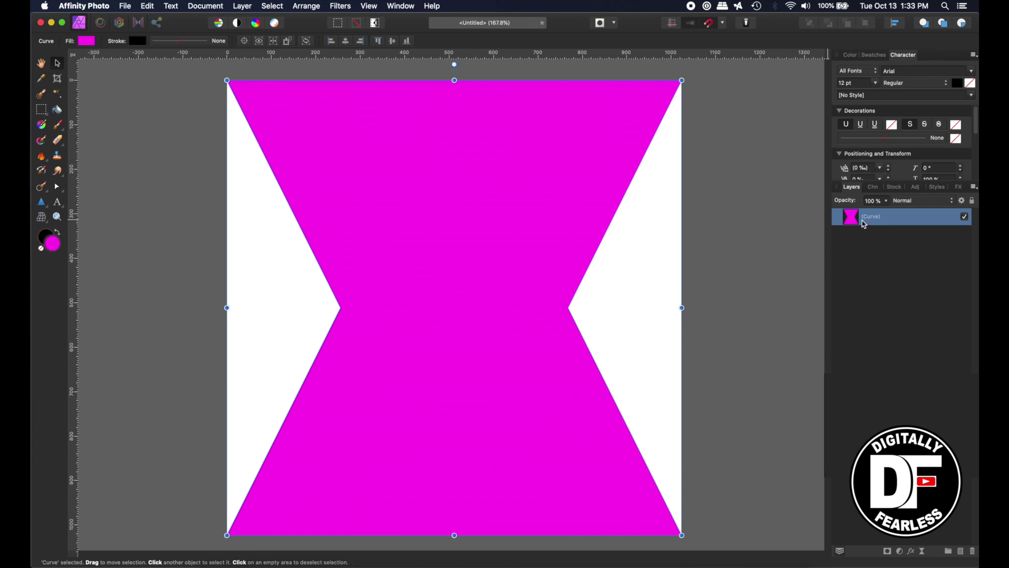
{"action": "left_click", "coordinate": [62, 187]}
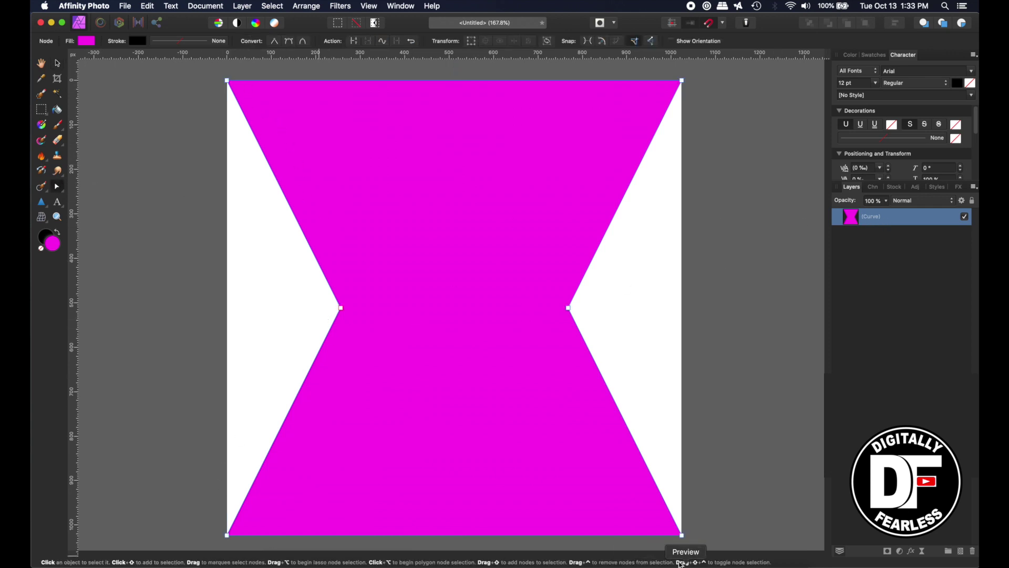
{"action": "left_click", "coordinate": [44, 65]}
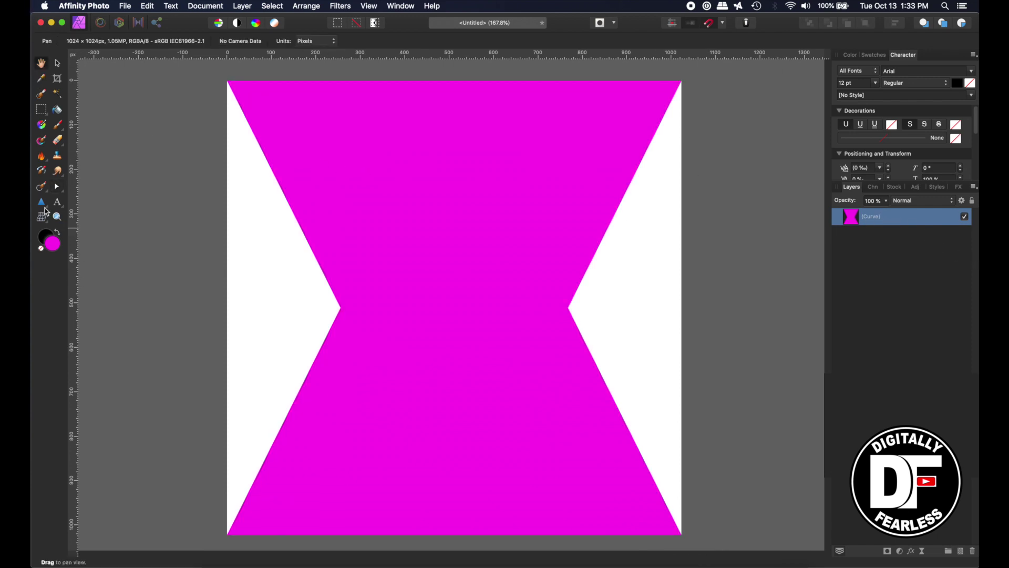
Draw a five-point double star in the upper half of the magenta shape, between its two side notches.
{"action": "left_click", "coordinate": [41, 204]}
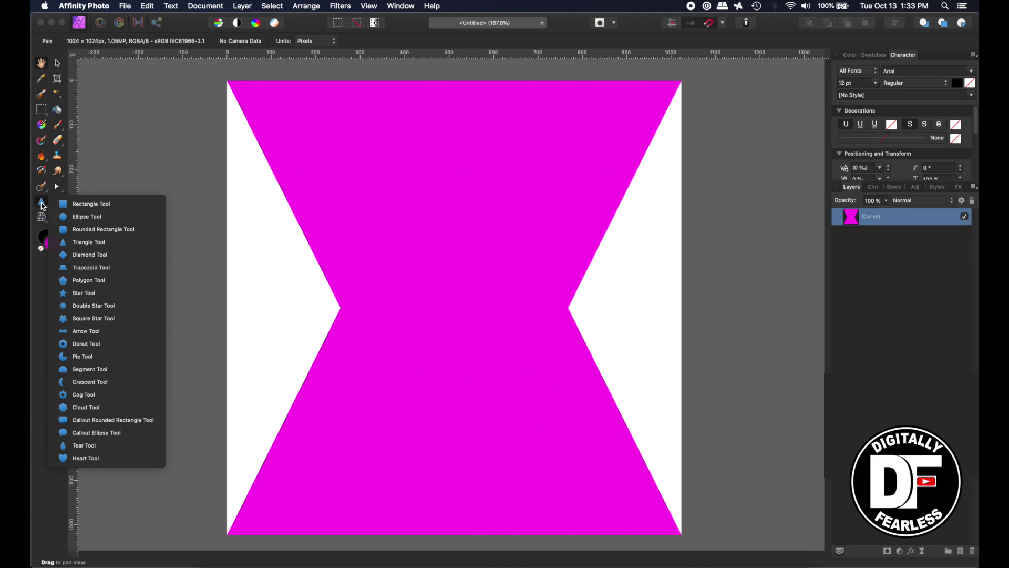
{"action": "left_click", "coordinate": [94, 306]}
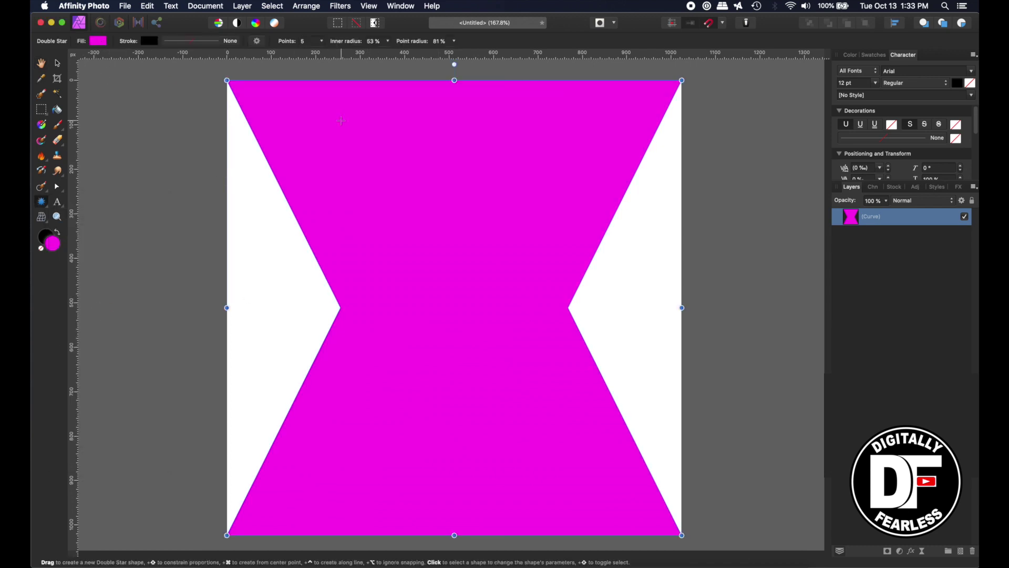
{"action": "left_click_drag", "start_coordinate": [341, 121], "coordinate": [547, 375]}
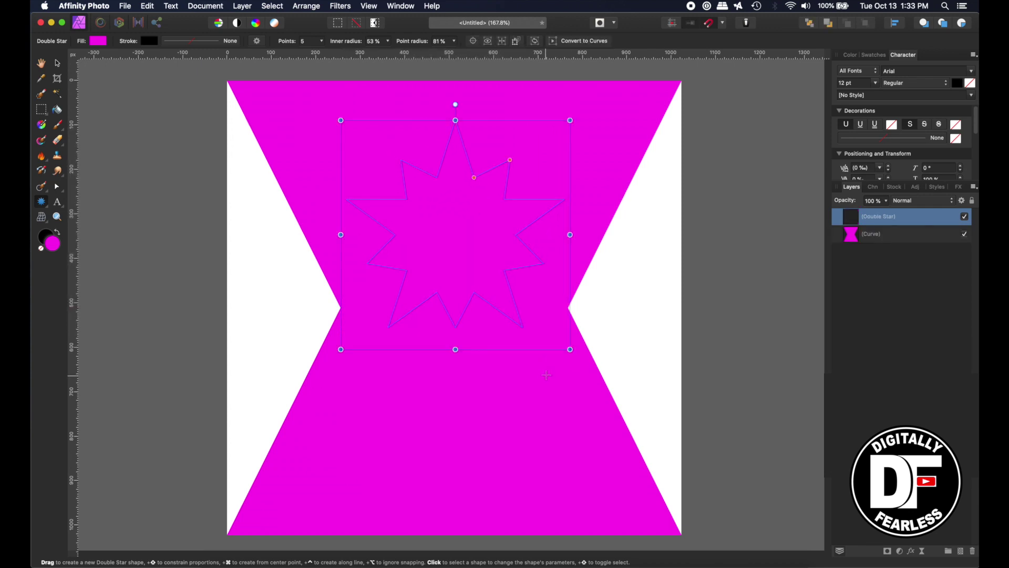
Fill the star with blue (H 230, S 100, L 50) and move it slightly upward, centred horizontally on the canvas.
{"action": "left_click", "coordinate": [98, 41]}
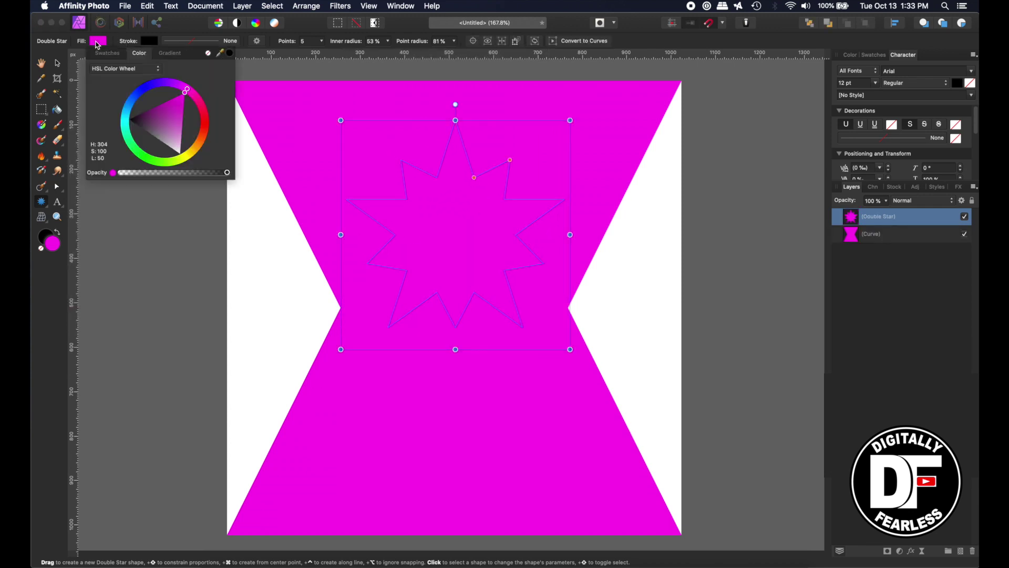
{"action": "left_click", "coordinate": [140, 93]}
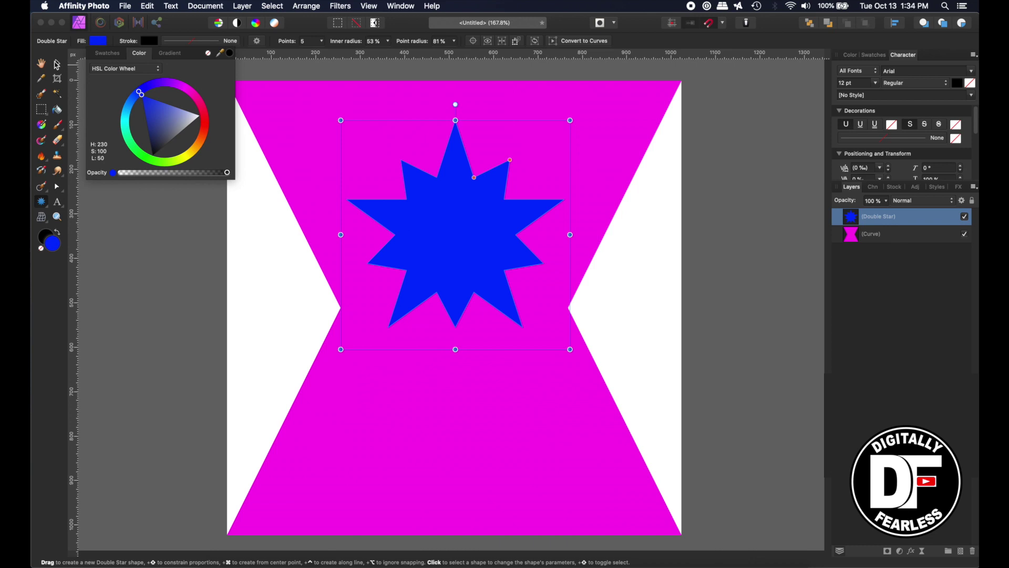
{"action": "left_click", "coordinate": [57, 64]}
{"action": "mouse_move", "coordinate": [446, 226]}
{"action": "left_mouse_down"}
{"action": "mouse_move", "coordinate": [441, 243]}
{"action": "mouse_move", "coordinate": [448, 209]}
{"action": "left_mouse_up"}
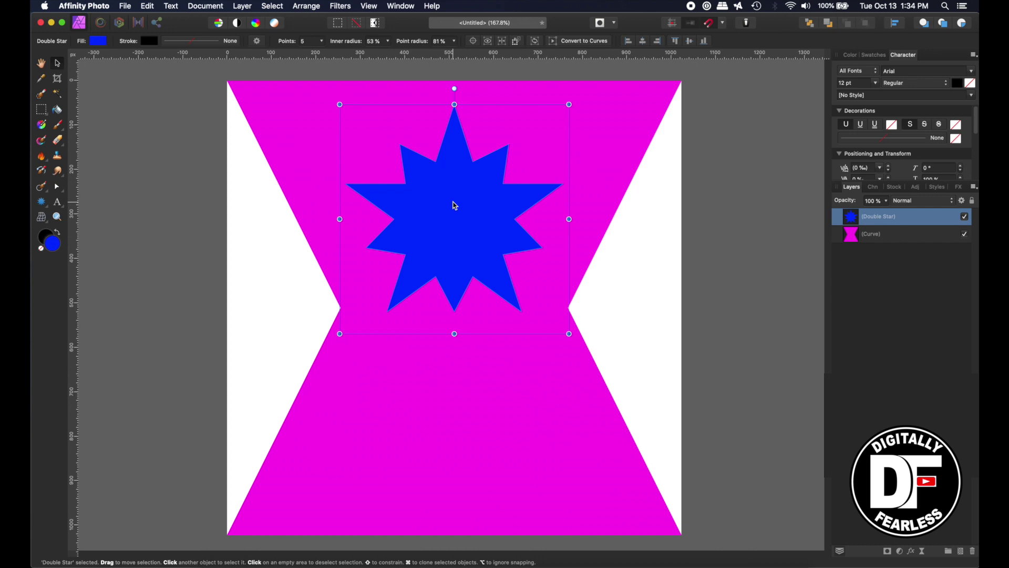
Duplicate the blue star, place the copy directly below so their tips overlap, and convert both stars to curves.
{"action": "key", "text": "super+j"}
{"action": "left_click_drag", "start_coordinate": [437, 185], "coordinate": [430, 380]}
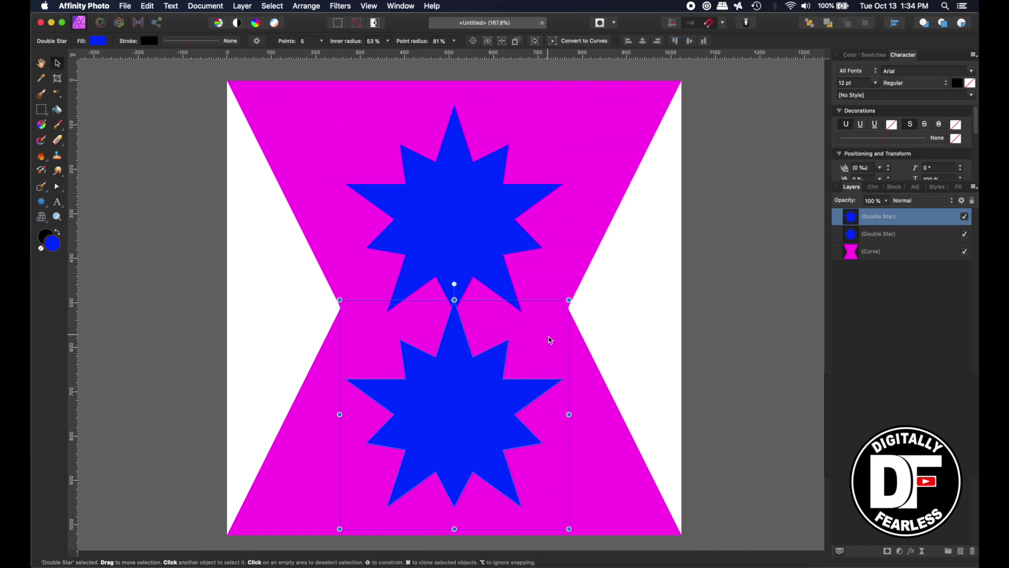
{"action": "left_click", "coordinate": [593, 42]}
{"action": "left_click", "coordinate": [431, 214]}
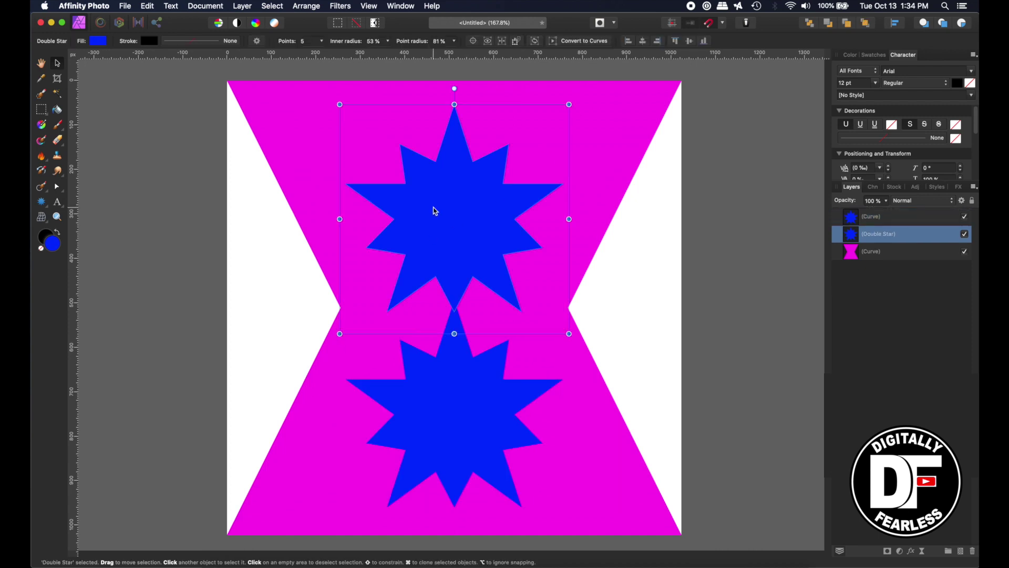
{"action": "left_click", "coordinate": [584, 41]}
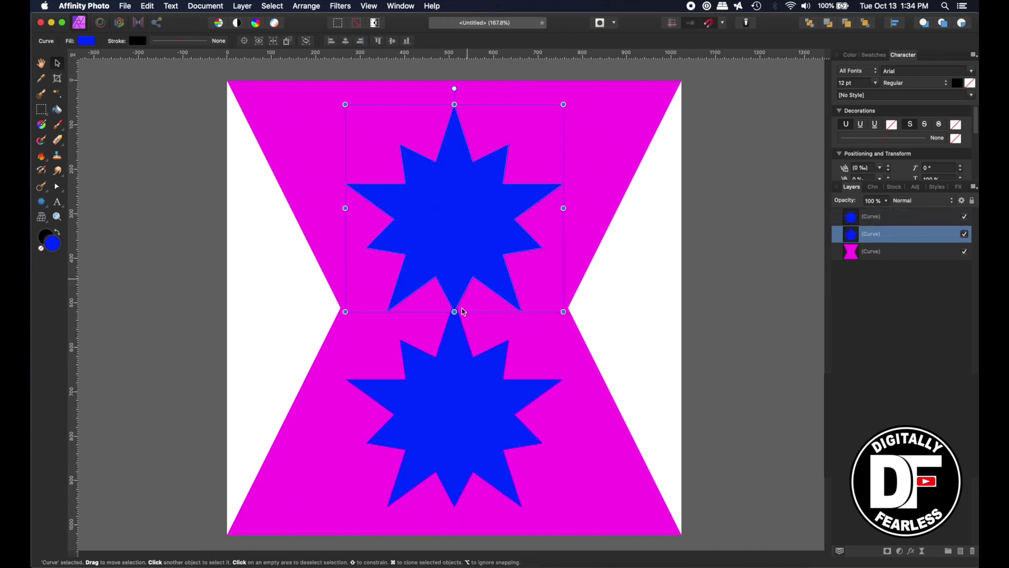
Combine the two blue star curves into one shape with the Add geometry operation and display its nodes.
{"action": "left_click", "coordinate": [451, 388], "text": "shift"}
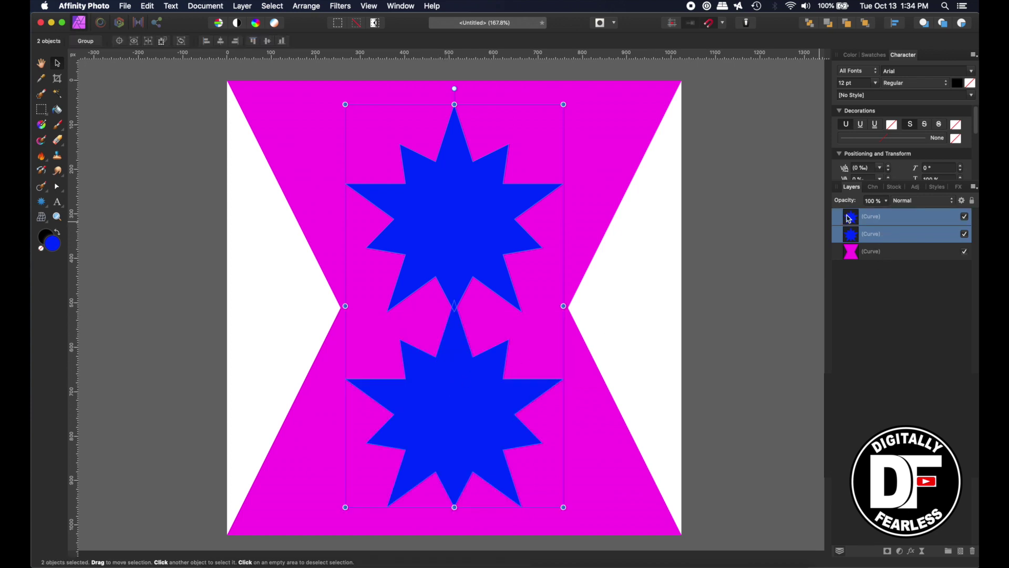
{"action": "left_click", "coordinate": [242, 6]}
{"action": "mouse_move", "coordinate": [254, 344]}
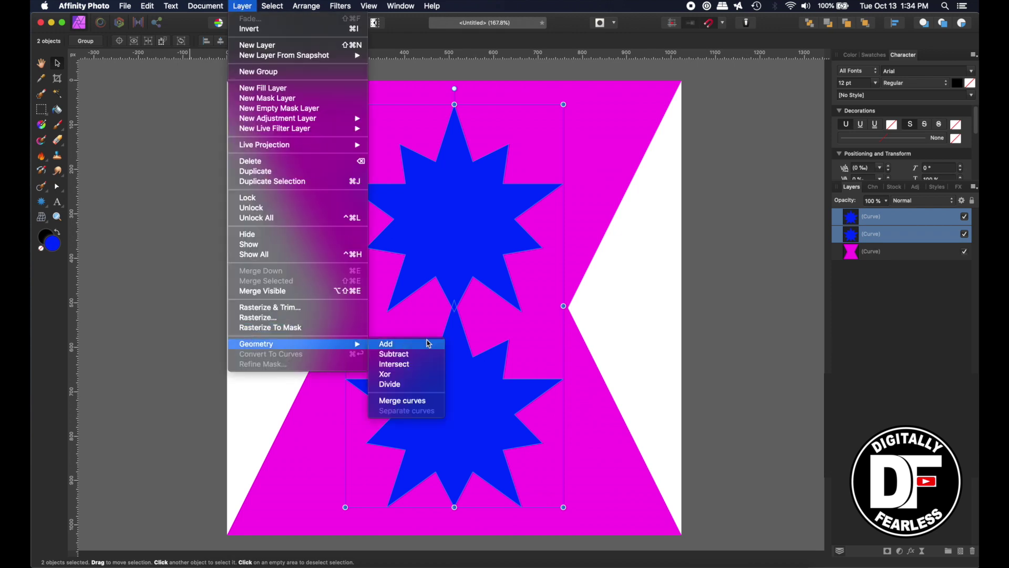
{"action": "left_click", "coordinate": [421, 345]}
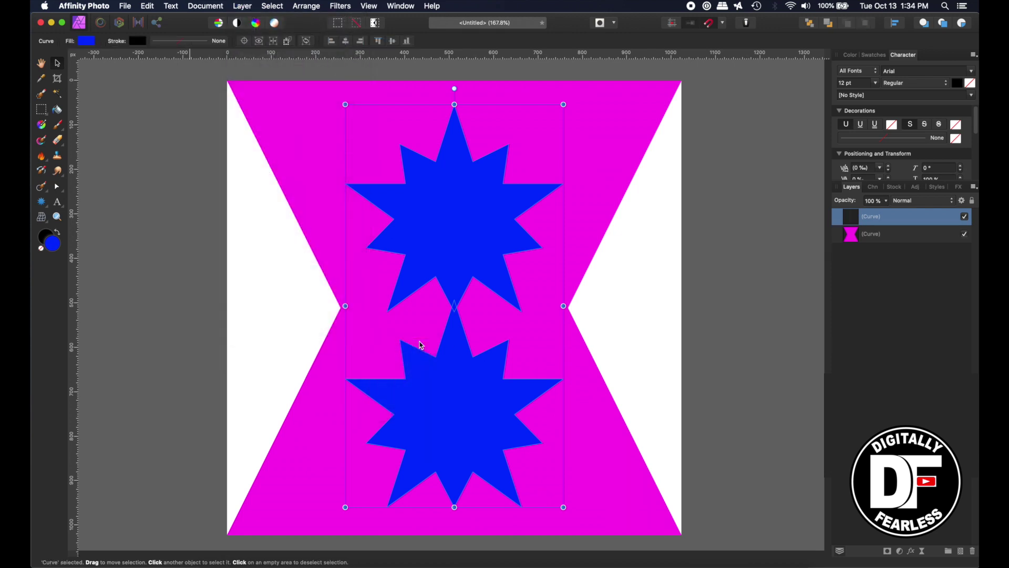
{"action": "left_click", "coordinate": [57, 187]}
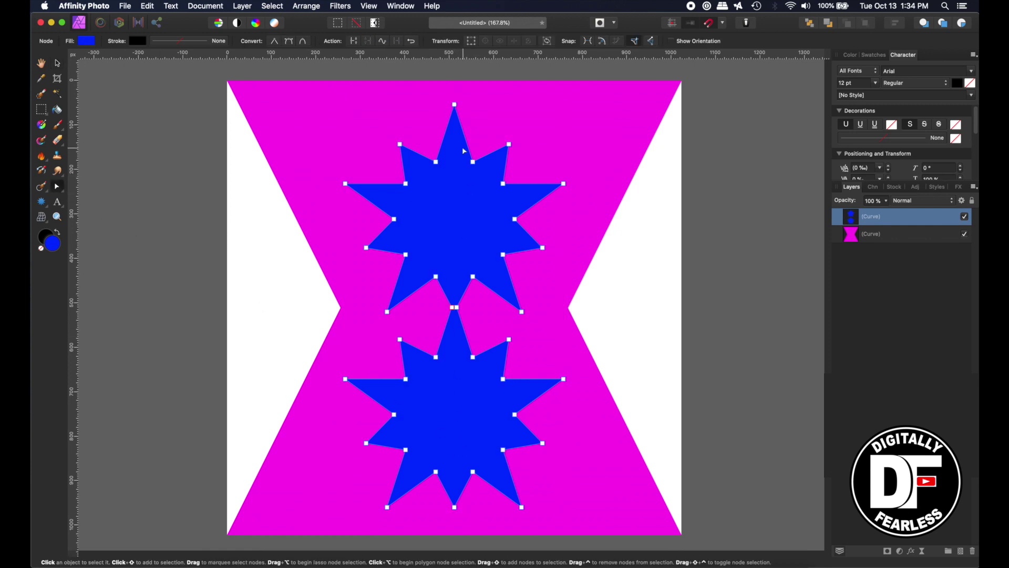
Deselect the combined star curve and make the document's background transparent.
{"action": "left_click", "coordinate": [57, 63]}
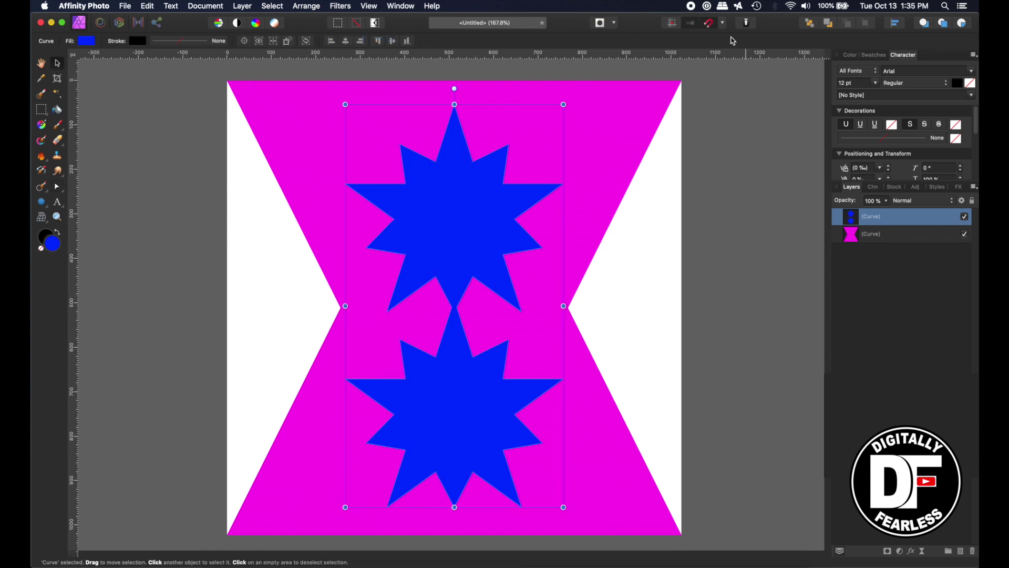
{"action": "mouse_move", "coordinate": [466, 259]}
{"action": "left_mouse_down"}
{"action": "mouse_move", "coordinate": [465, 236]}
{"action": "mouse_move", "coordinate": [465, 260]}
{"action": "left_mouse_up"}
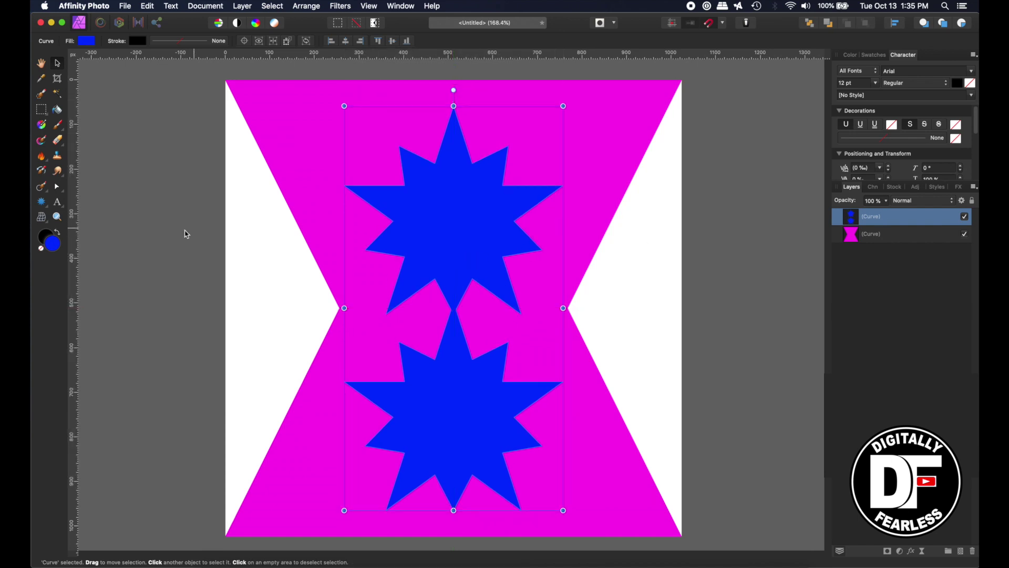
{"action": "left_click", "coordinate": [203, 228]}
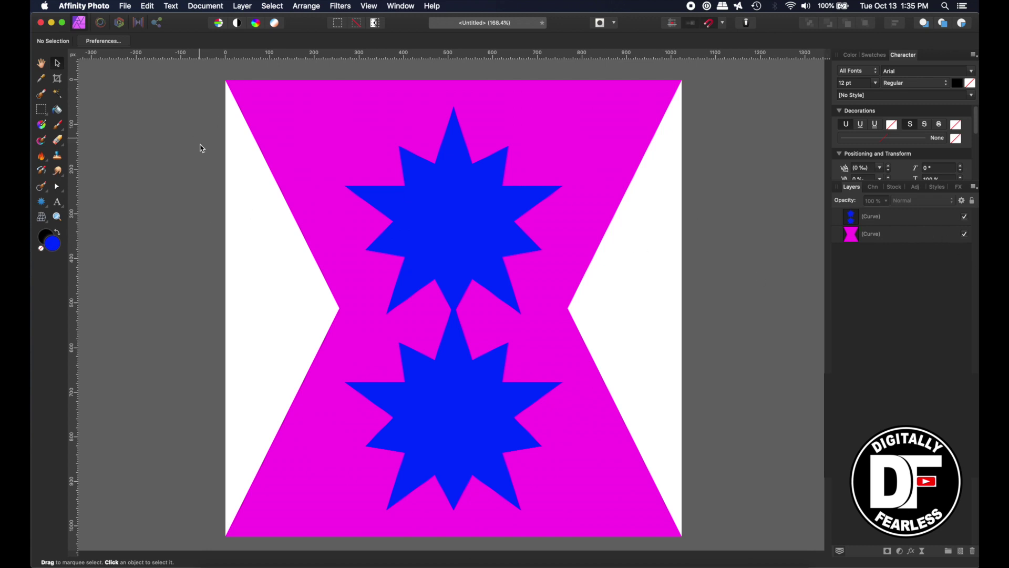
{"action": "left_click", "coordinate": [194, 8]}
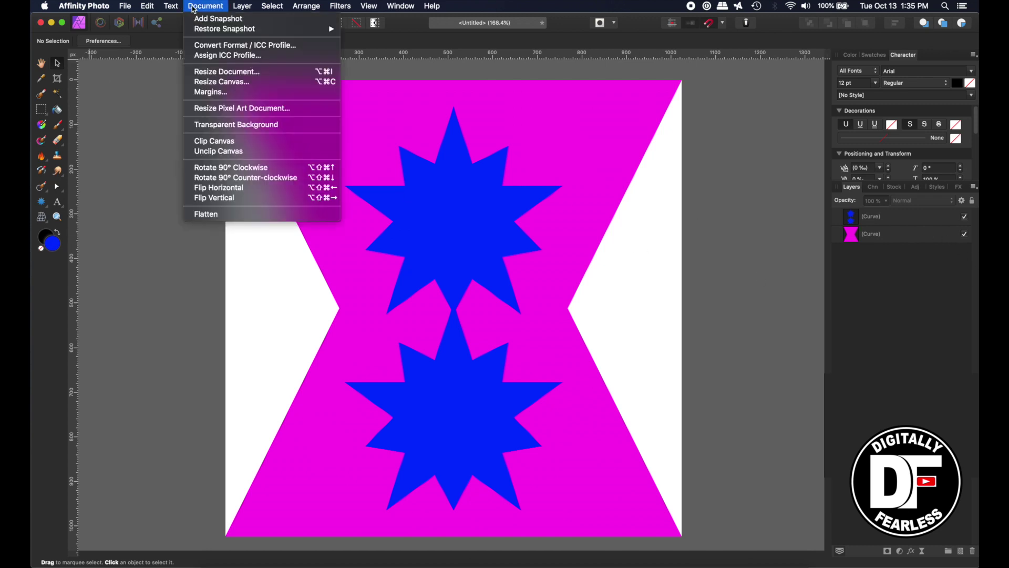
{"action": "left_click", "coordinate": [205, 126]}
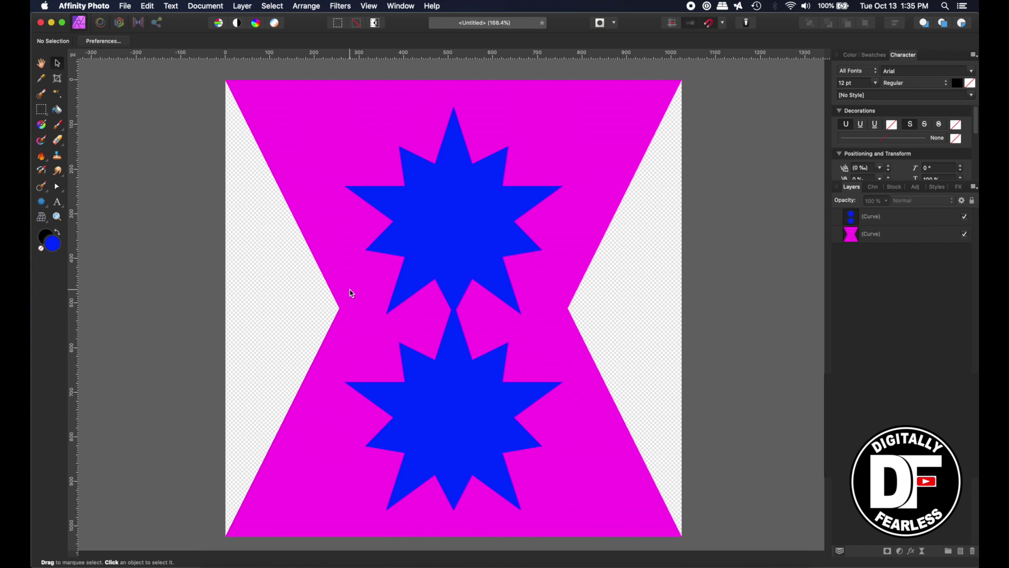
Export the magenta and blue curves together as an SVG, using the area Selection without background, to the Desktop as DF-StarLogo.svg.
{"action": "left_click", "coordinate": [852, 236]}
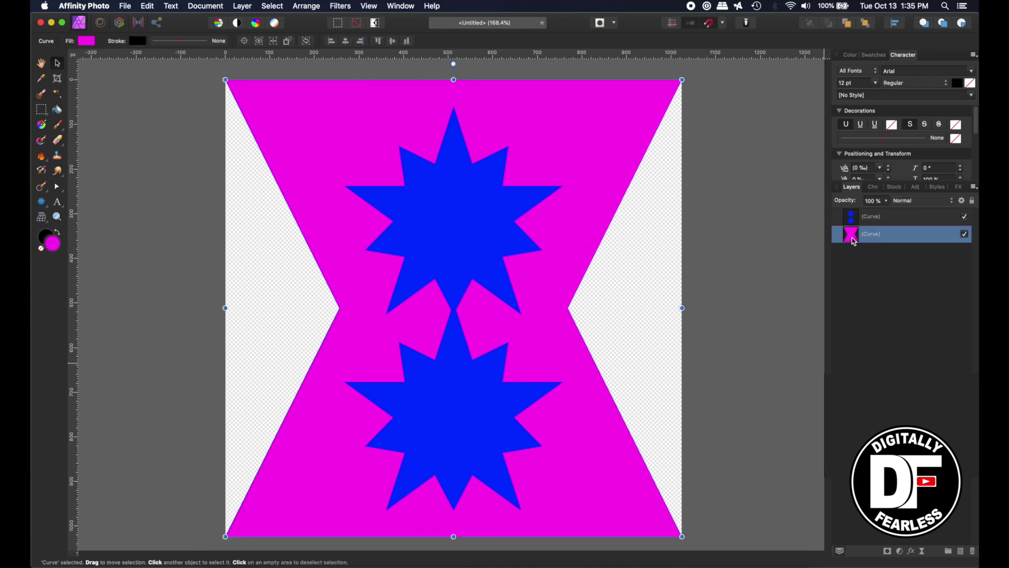
{"action": "left_click", "coordinate": [853, 217], "text": "shift"}
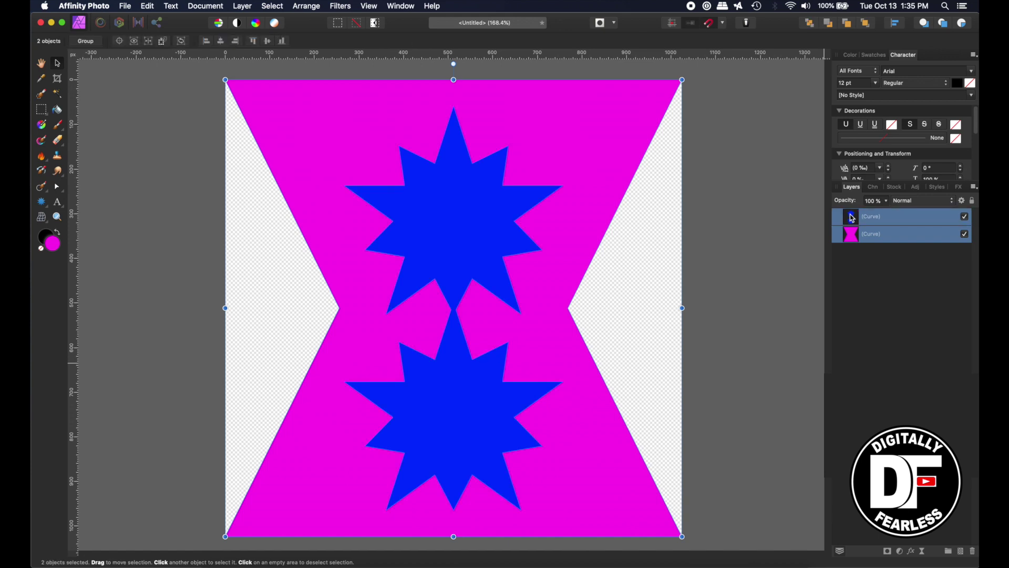
{"action": "left_click", "coordinate": [125, 6]}
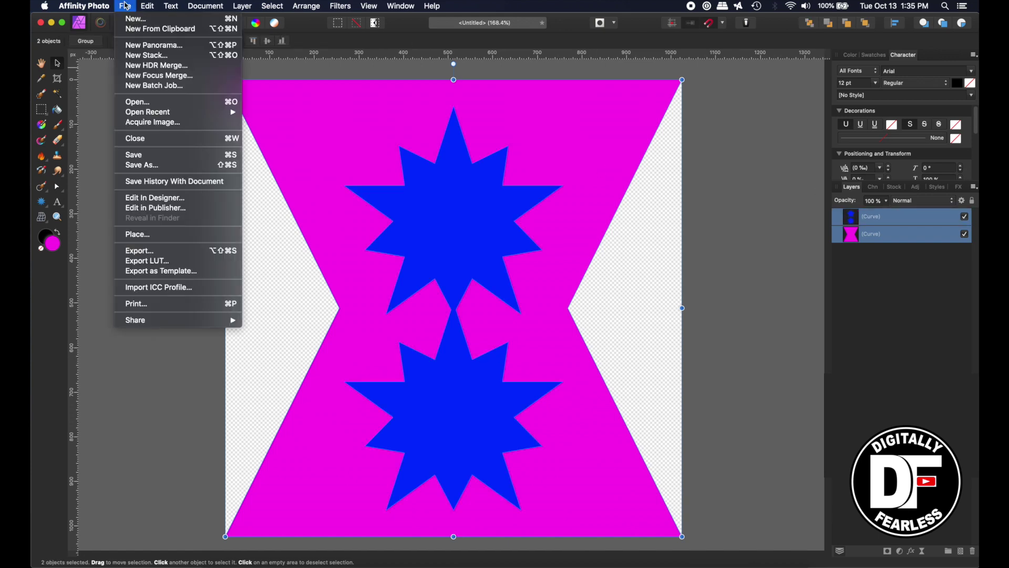
{"action": "left_click", "coordinate": [140, 252]}
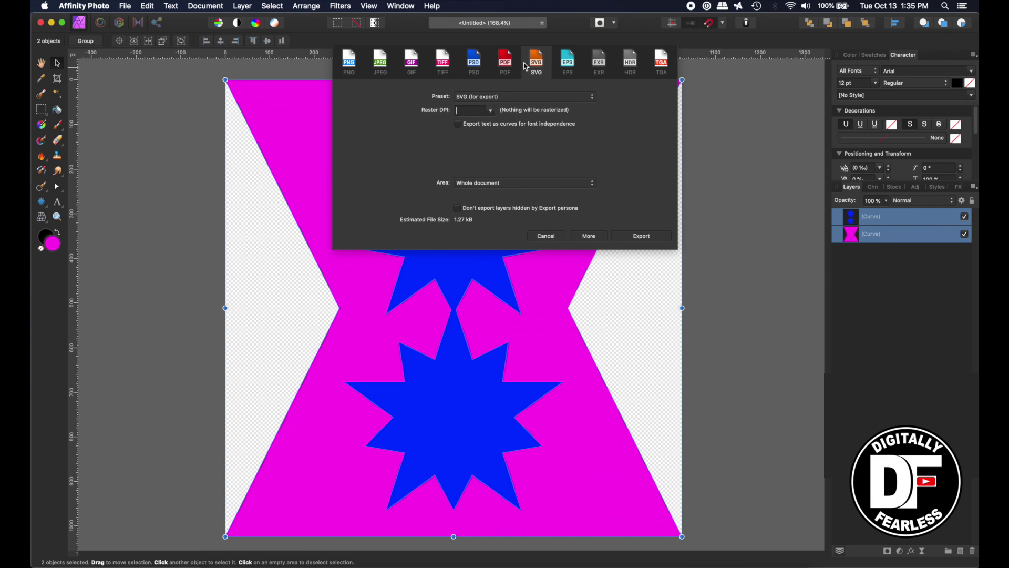
{"action": "left_click", "coordinate": [471, 183]}
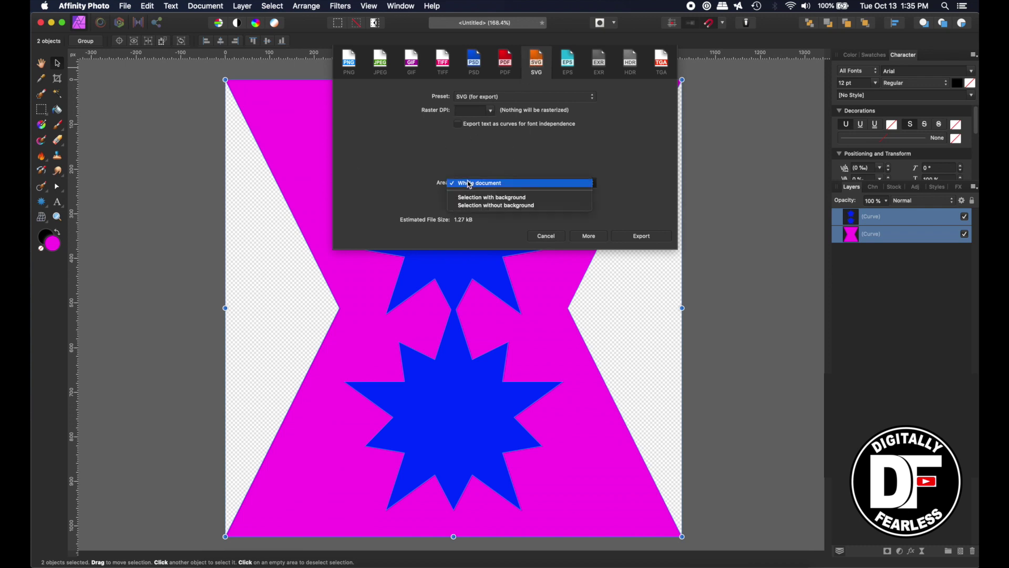
{"action": "left_click", "coordinate": [475, 205]}
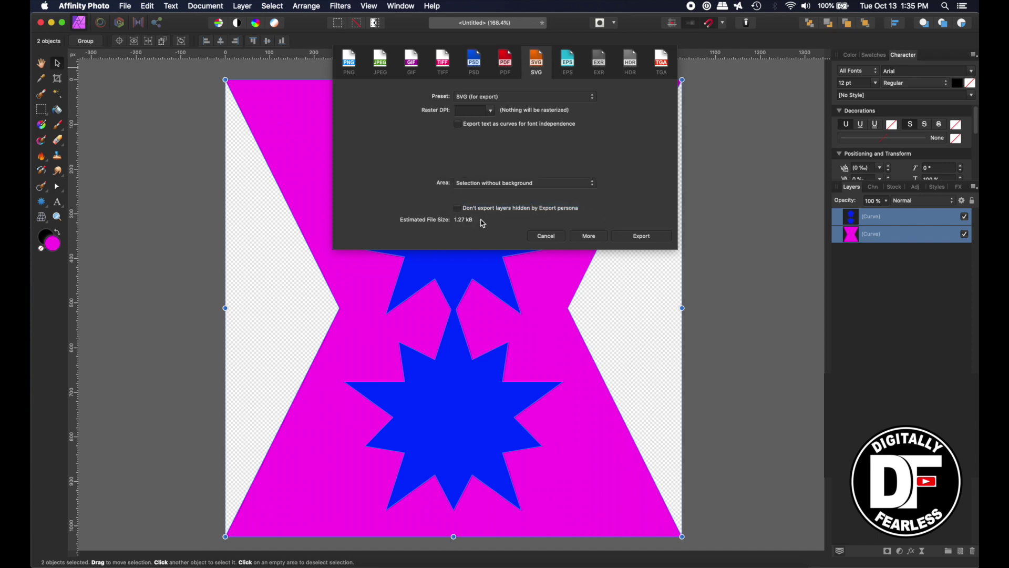
{"action": "left_click", "coordinate": [458, 209]}
{"action": "left_click", "coordinate": [650, 237]}
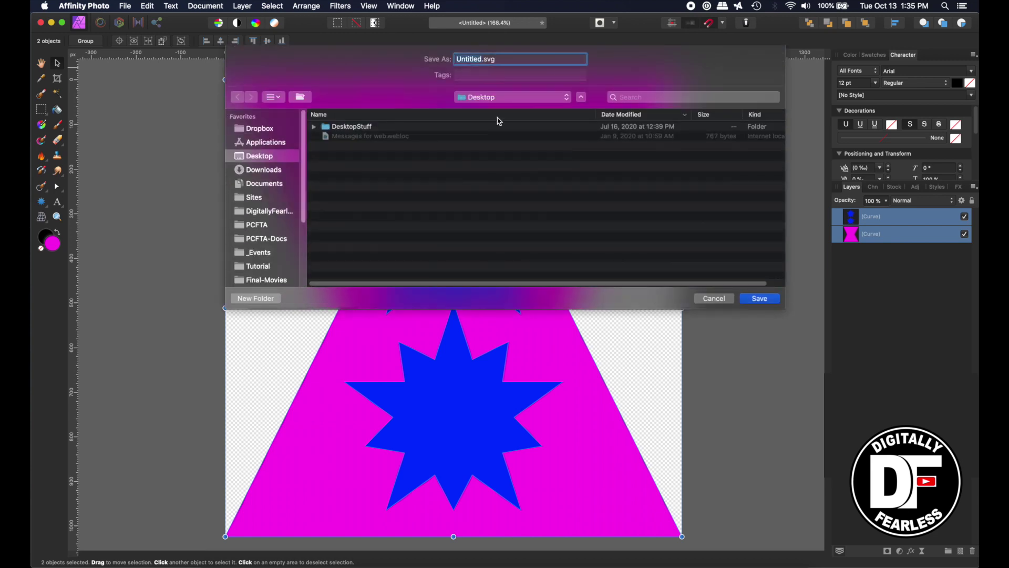
{"action": "type", "text": "DF-StarLogo"}
{"action": "left_click", "coordinate": [760, 298]}
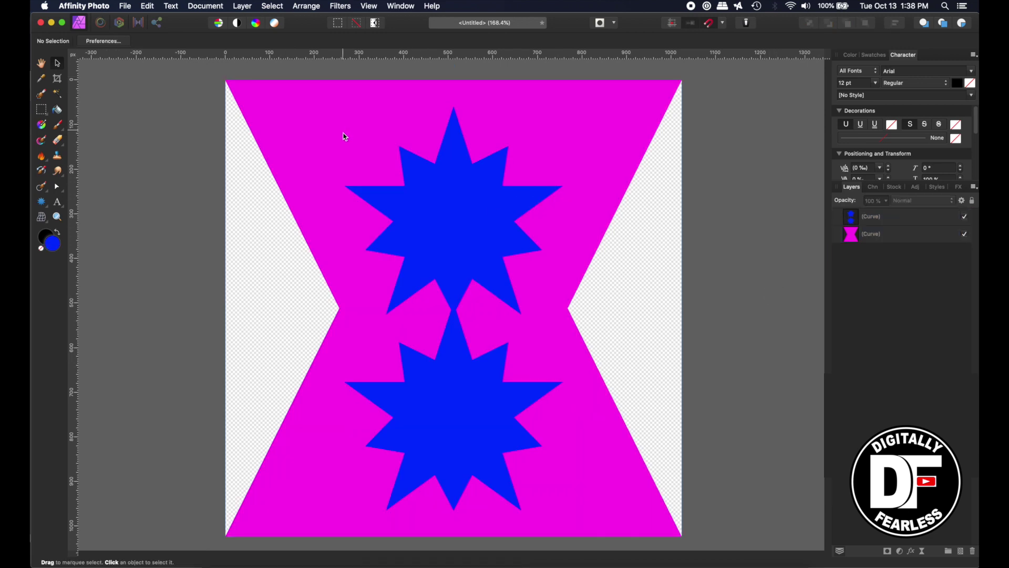
Hide the blue star curve and export the magenta curve as an SVG, area Selection without background, named DF-StarLogo2.svg on the Desktop.
{"action": "left_click", "coordinate": [964, 217]}
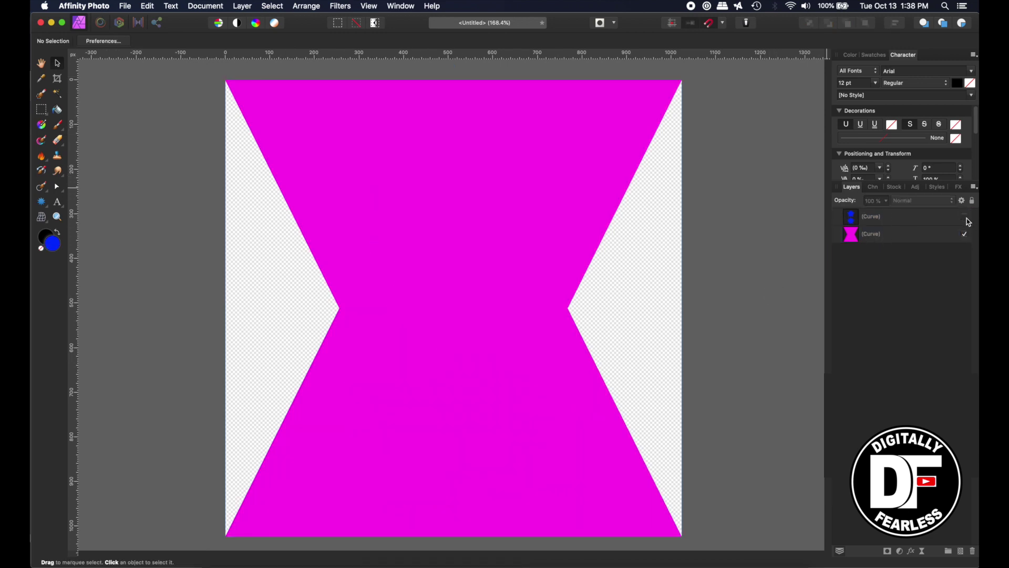
{"action": "left_click", "coordinate": [855, 237]}
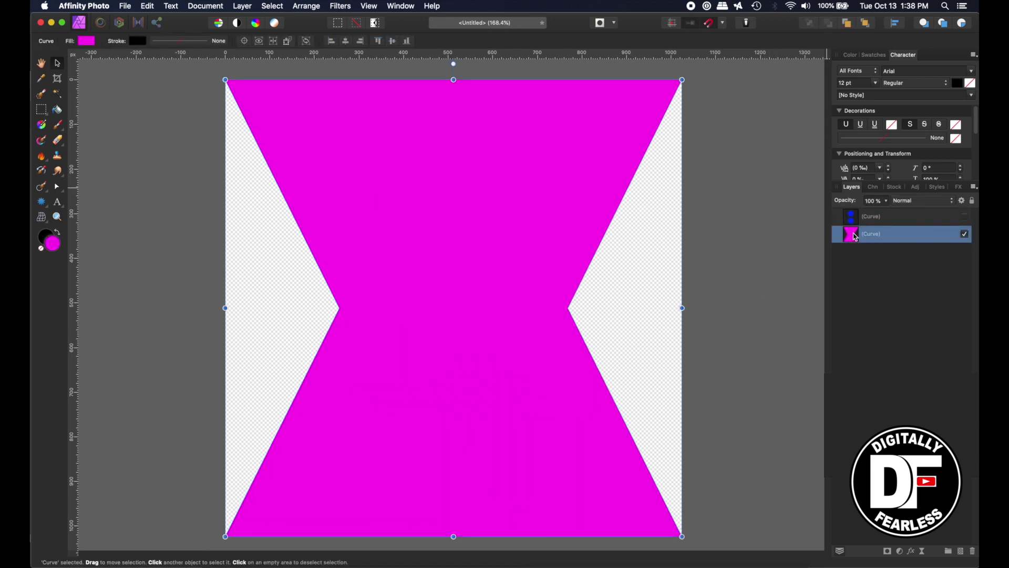
{"action": "left_click", "coordinate": [129, 6]}
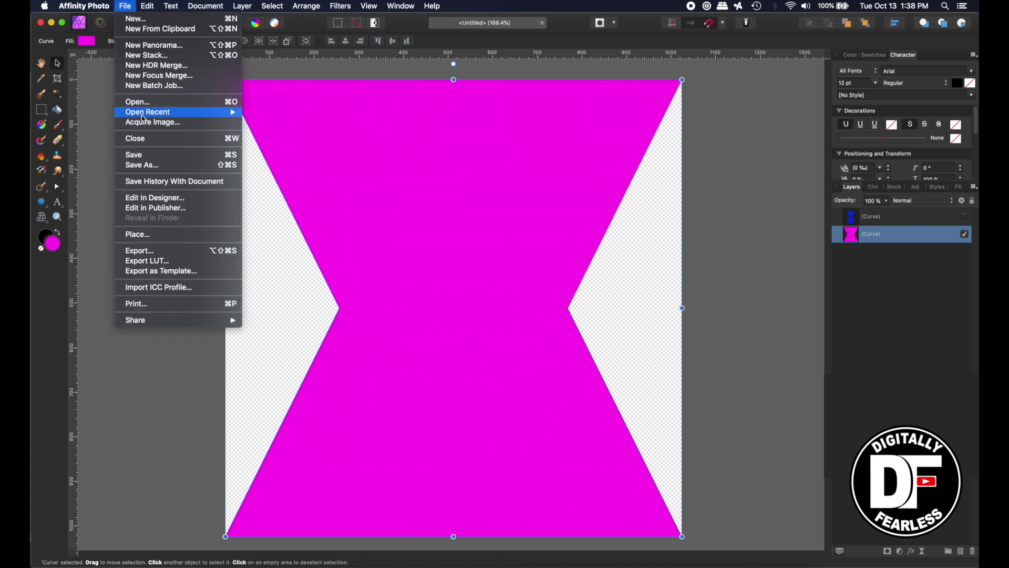
{"action": "left_click", "coordinate": [154, 251]}
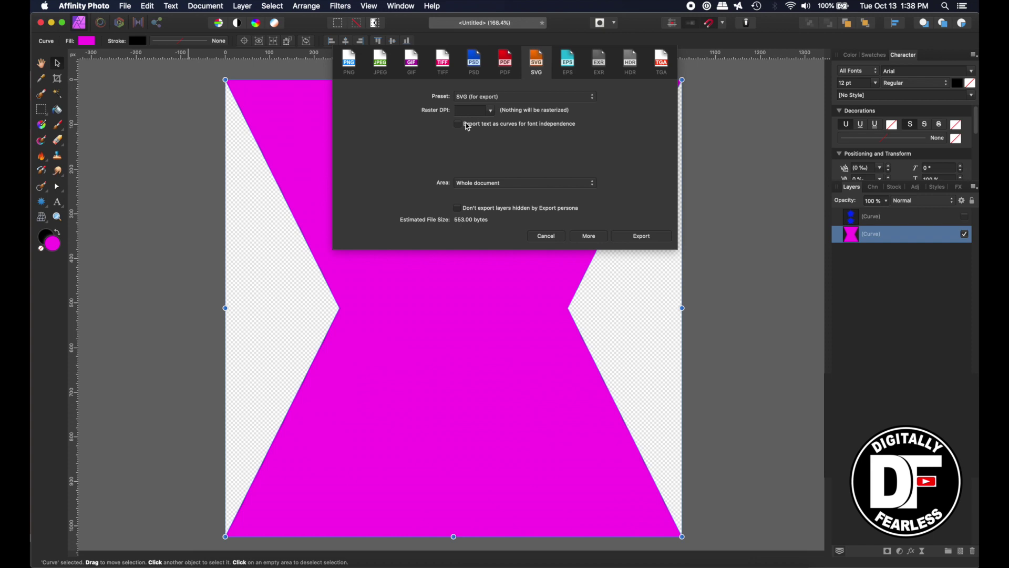
{"action": "left_click", "coordinate": [495, 183]}
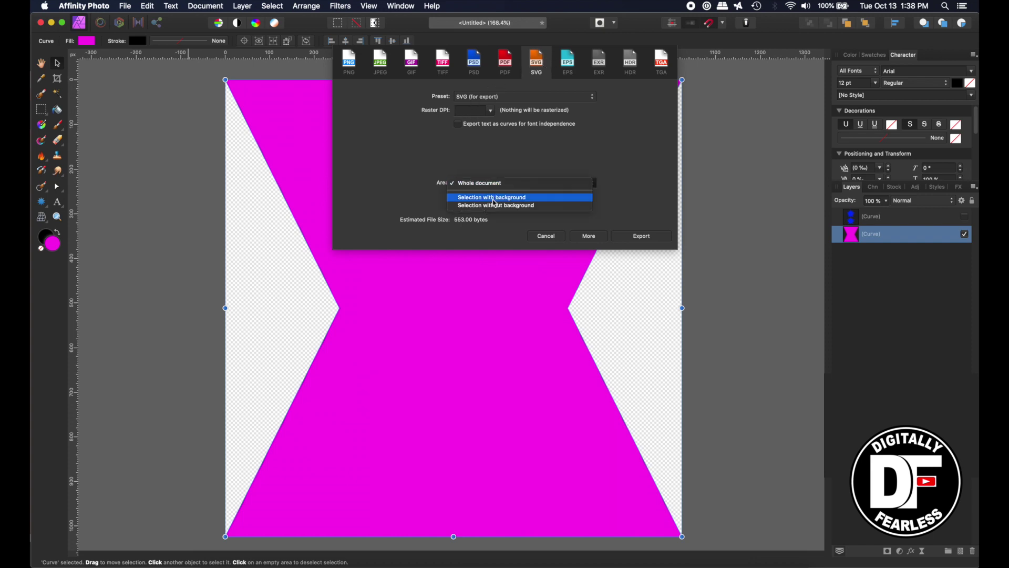
{"action": "left_click", "coordinate": [492, 206]}
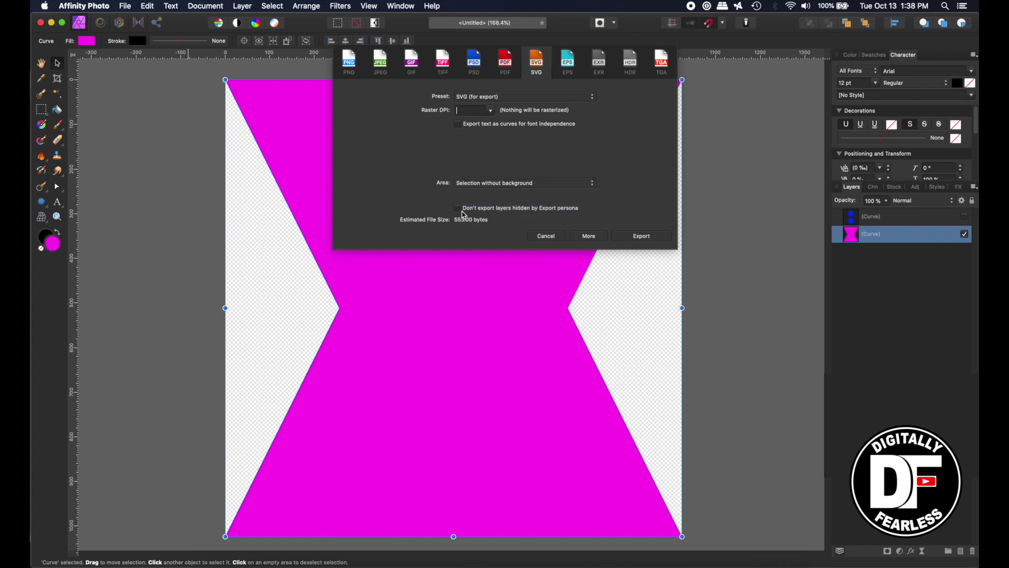
{"action": "left_click", "coordinate": [642, 236]}
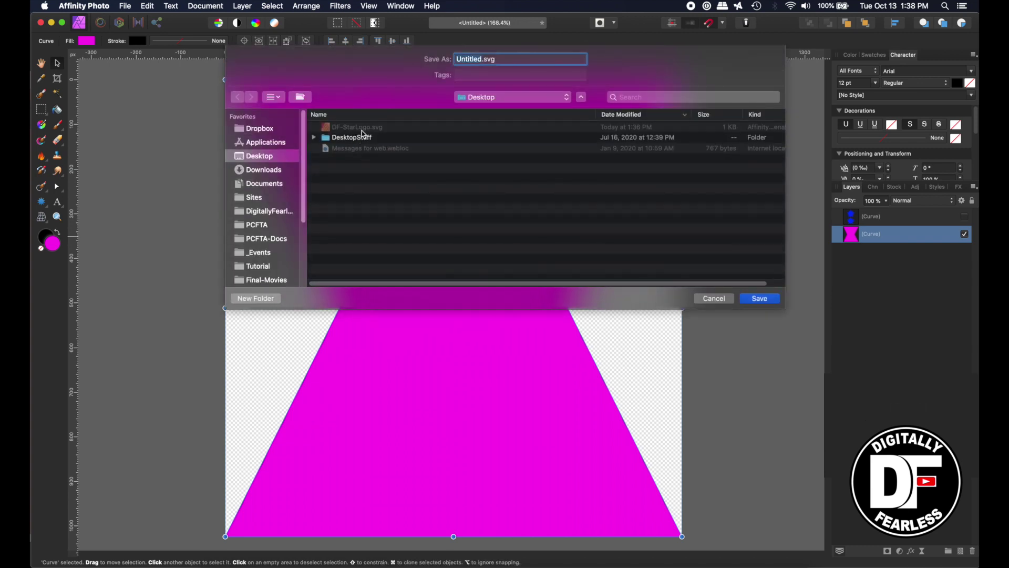
{"action": "left_click", "coordinate": [359, 132]}
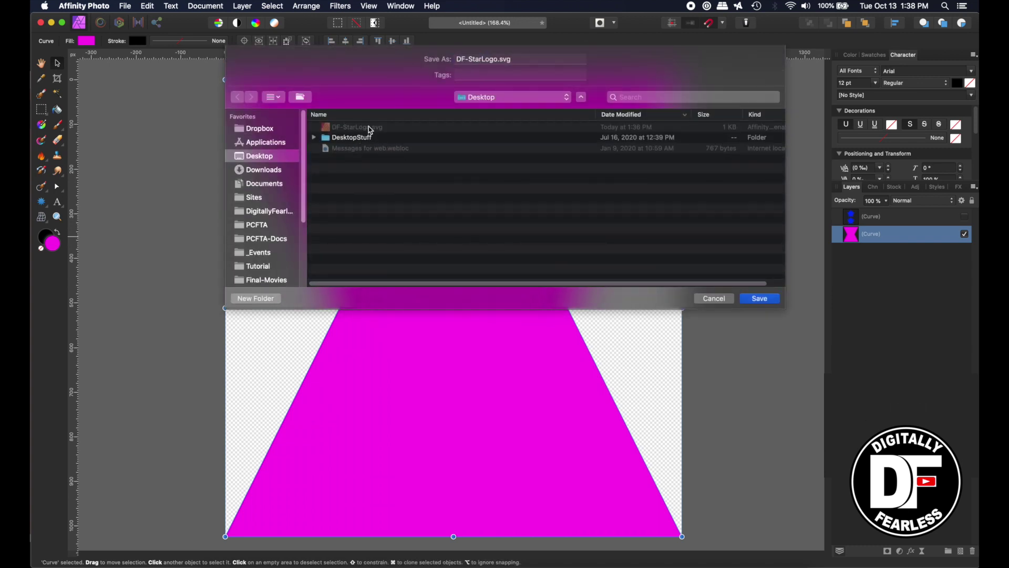
{"action": "left_click", "coordinate": [497, 60]}
{"action": "type", "text": "2"}
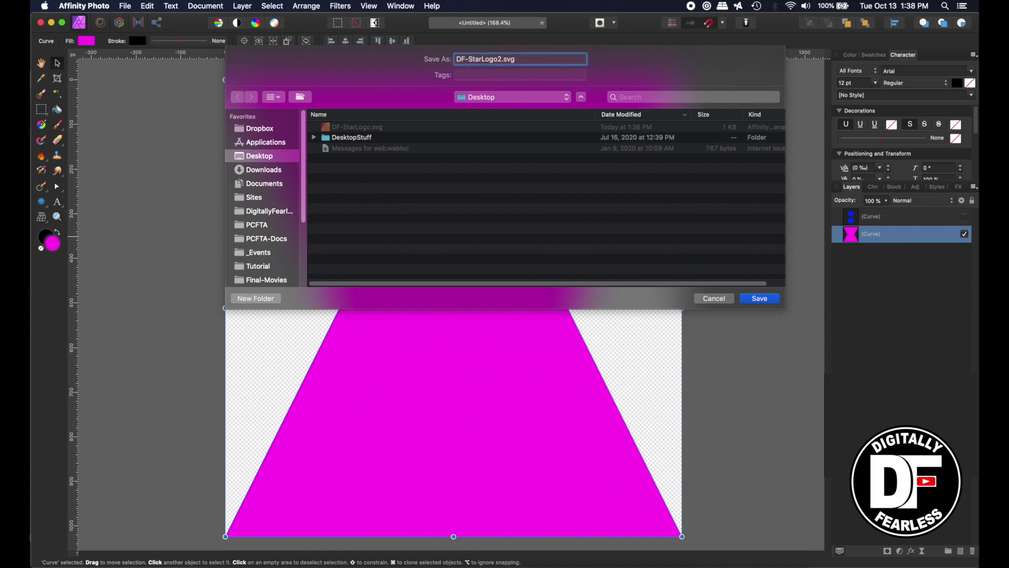
{"action": "left_click", "coordinate": [771, 302]}
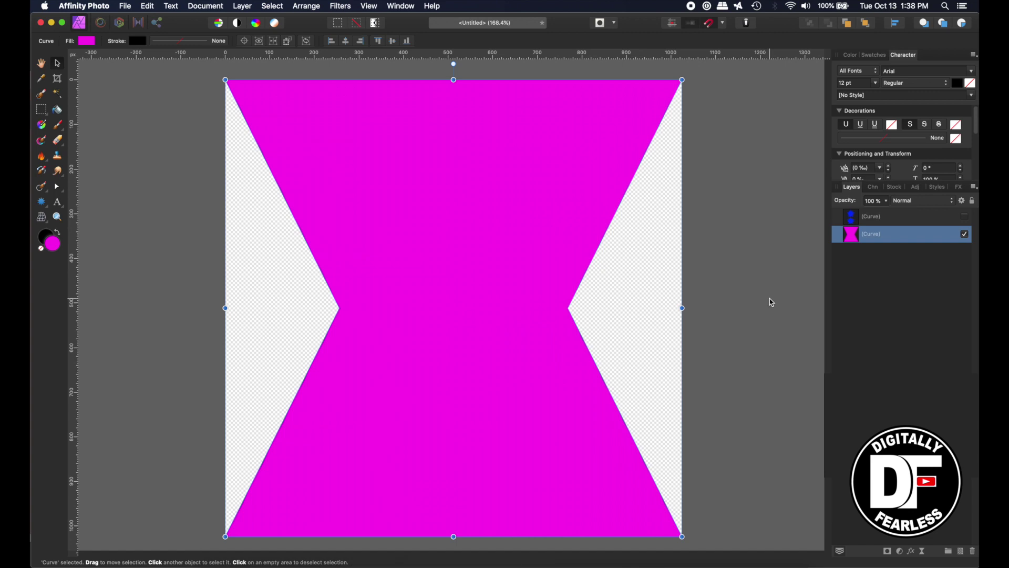
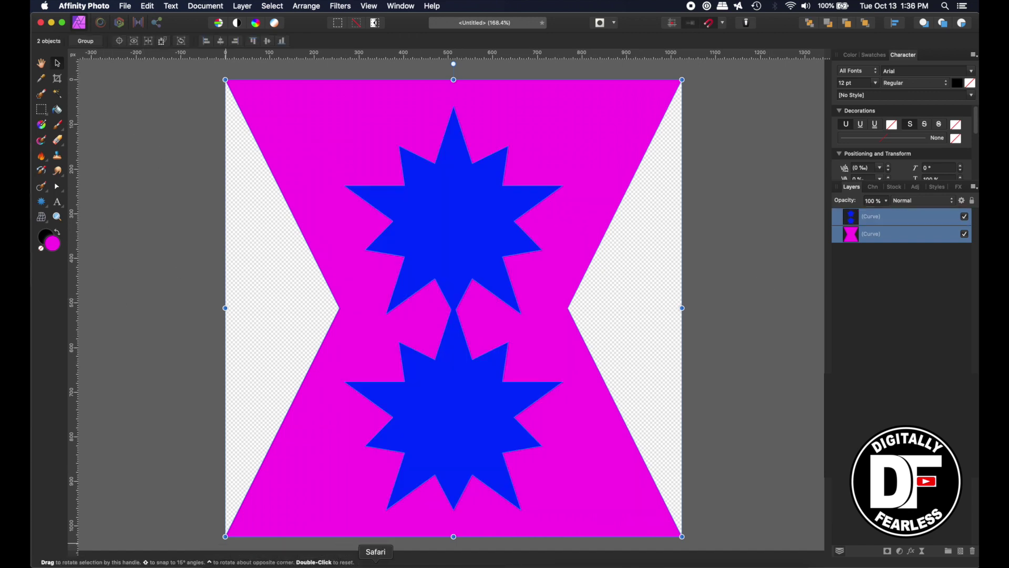
Switch to Glyphter in Chrome and load DF-StarLogo.svg from the Desktop into glyph slot A.
{"action": "left_click", "coordinate": [397, 565]}
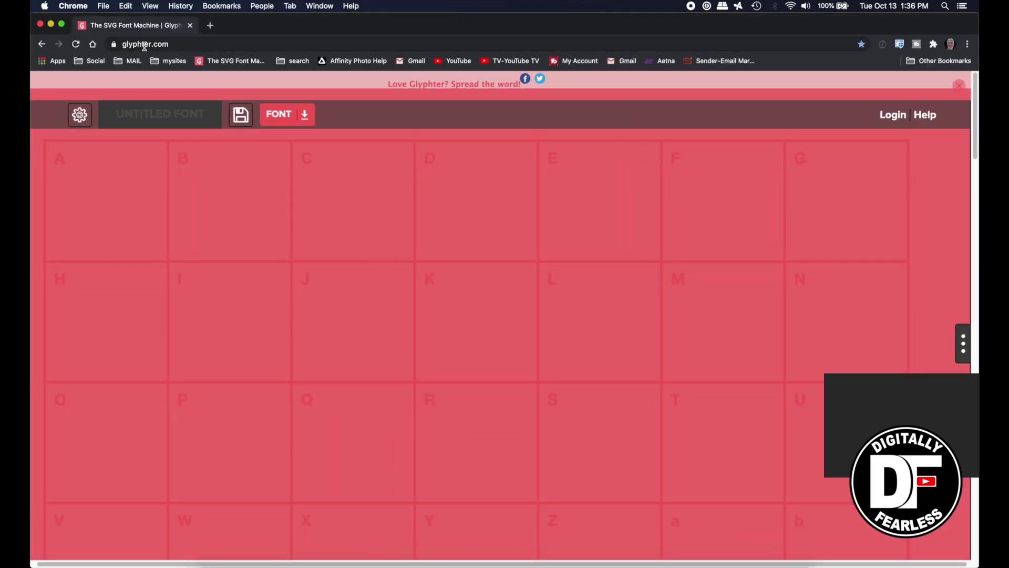
{"action": "left_click", "coordinate": [104, 205]}
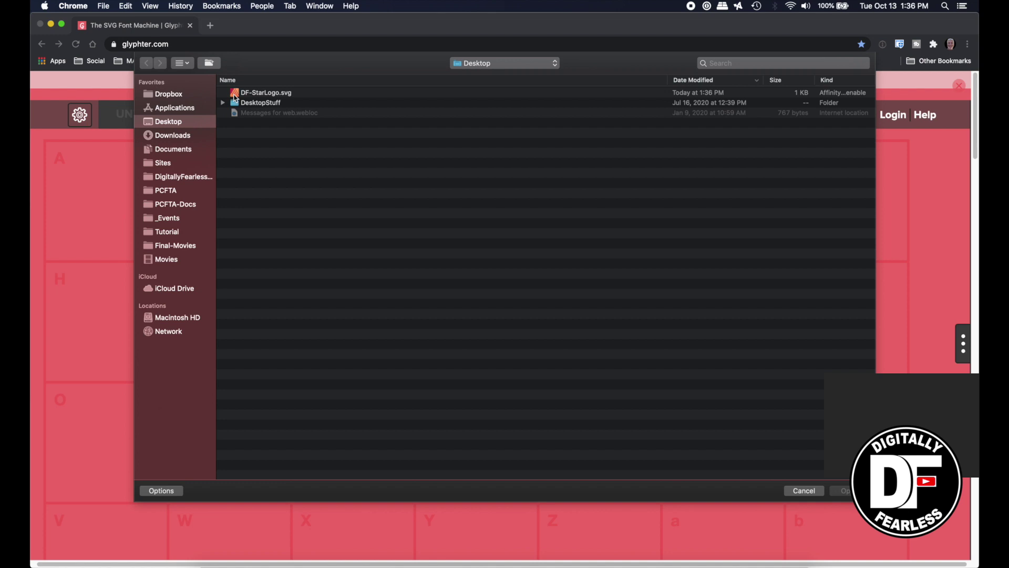
{"action": "left_click", "coordinate": [235, 97]}
{"action": "left_click", "coordinate": [847, 491]}
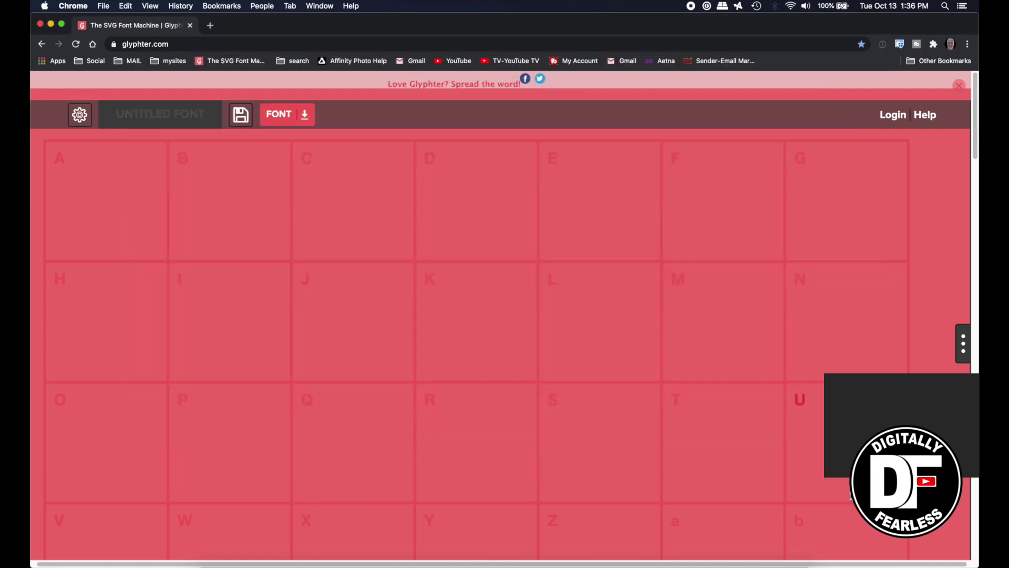
Open glyph A in the Glyph Editor and set its blue star path to Negative.
{"action": "left_click", "coordinate": [149, 210]}
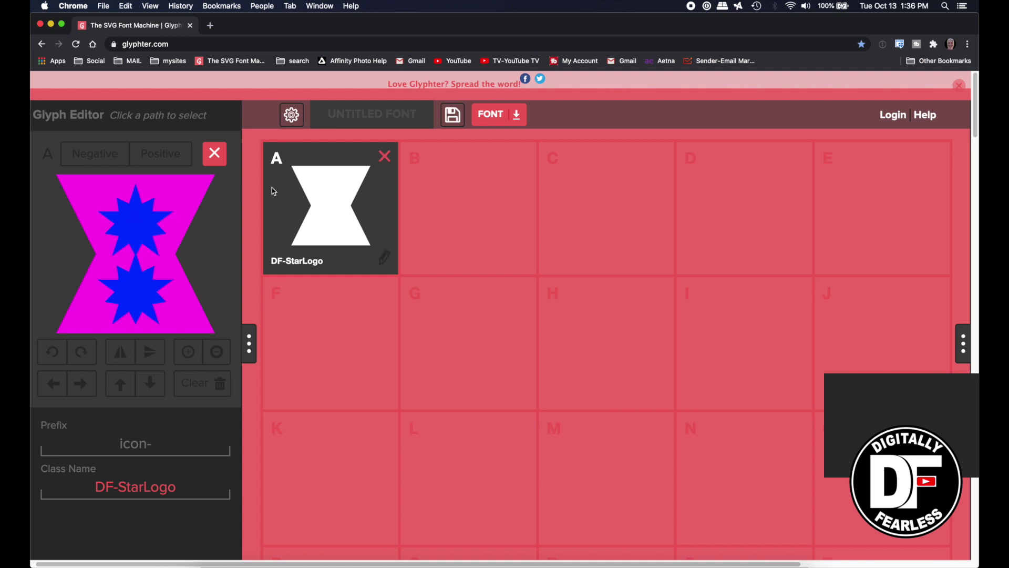
{"action": "left_click", "coordinate": [142, 217]}
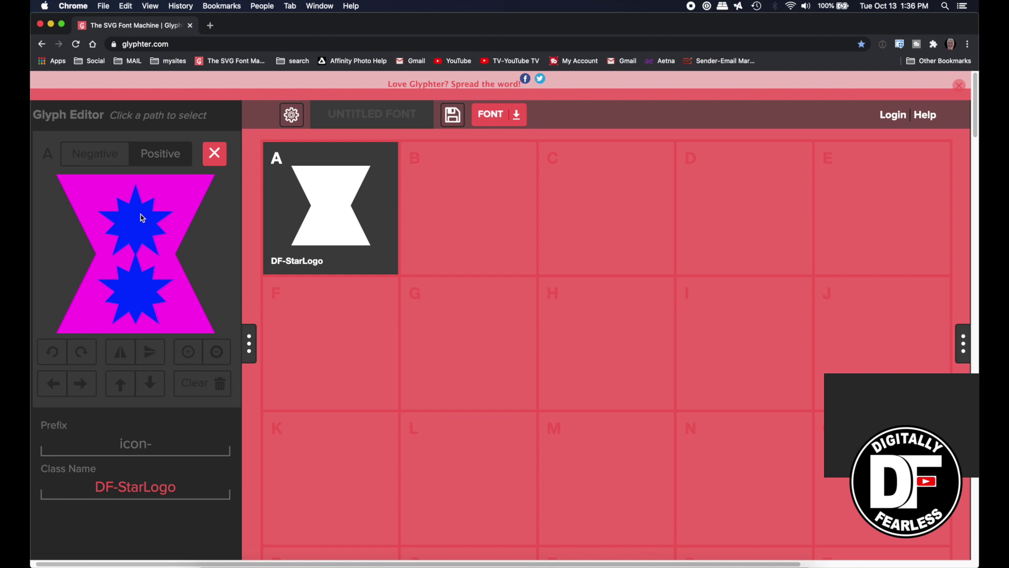
{"action": "left_click", "coordinate": [142, 218]}
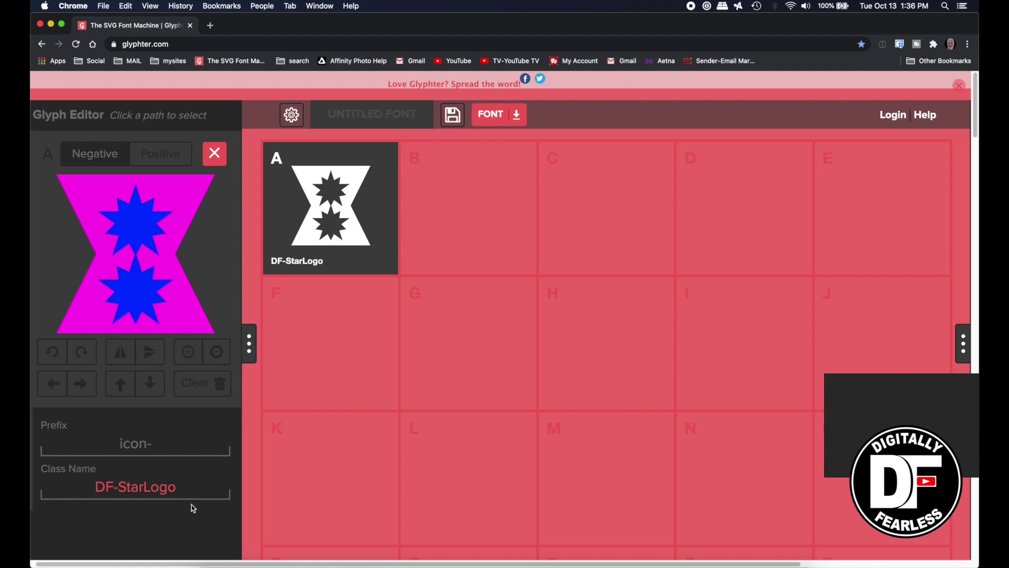
Set the font name to DF-StarLogo in the font settings and save them.
{"action": "left_click", "coordinate": [290, 115]}
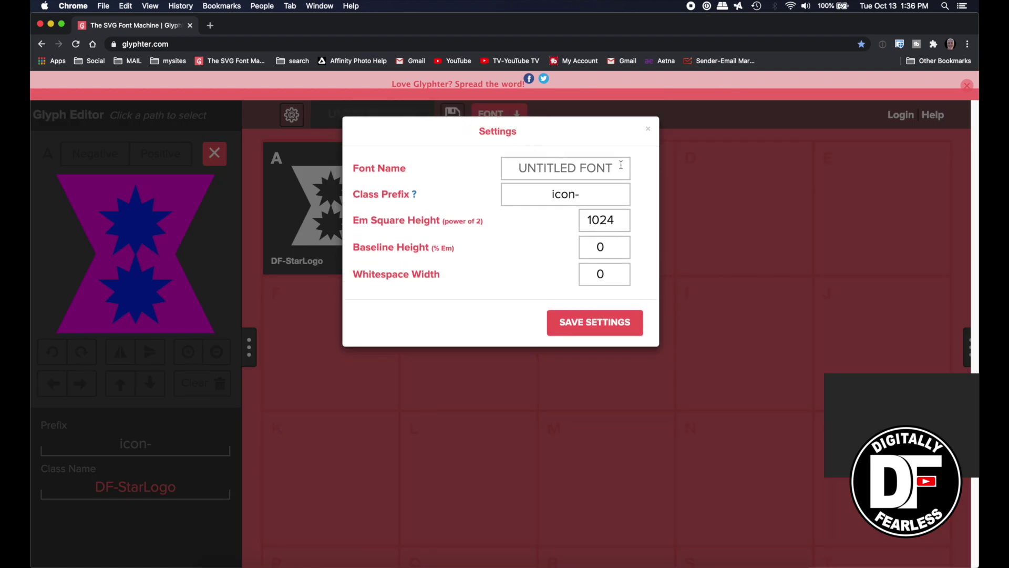
{"action": "left_click", "coordinate": [565, 166]}
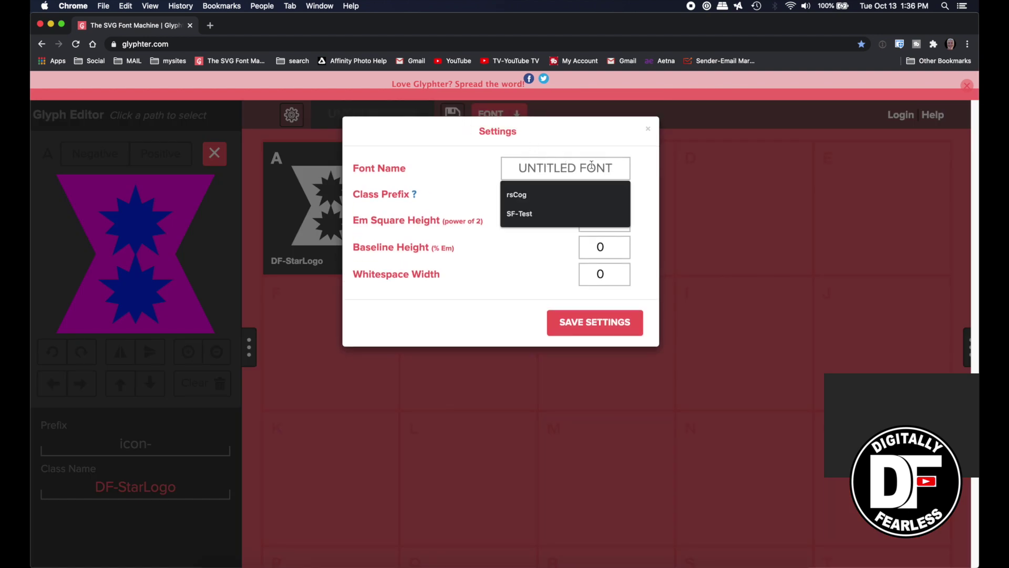
{"action": "key", "text": "super+a"}
{"action": "type", "text": "DF-Sta"}
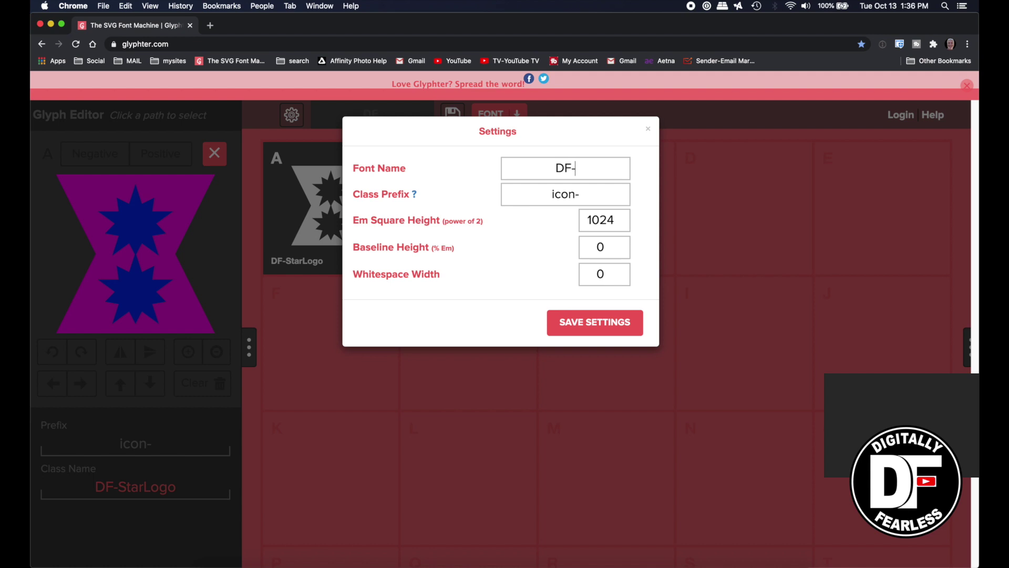
{"action": "type", "text": "rLogo"}
{"action": "left_click", "coordinate": [619, 320]}
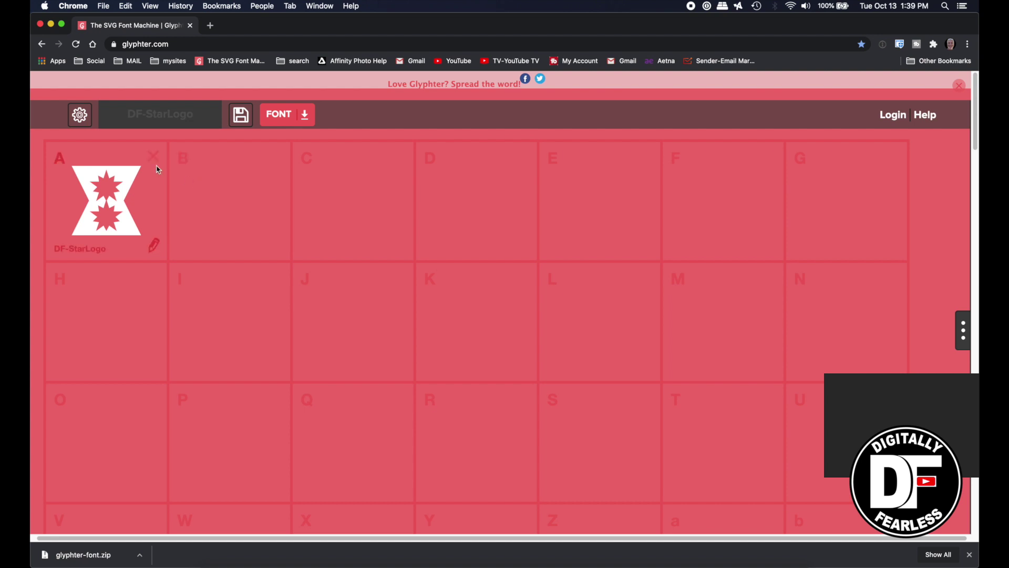
Load DF-StarLogo2.svg from the Desktop into glyph slot B and open that glyph in the Glyph Editor.
{"action": "left_click", "coordinate": [230, 197]}
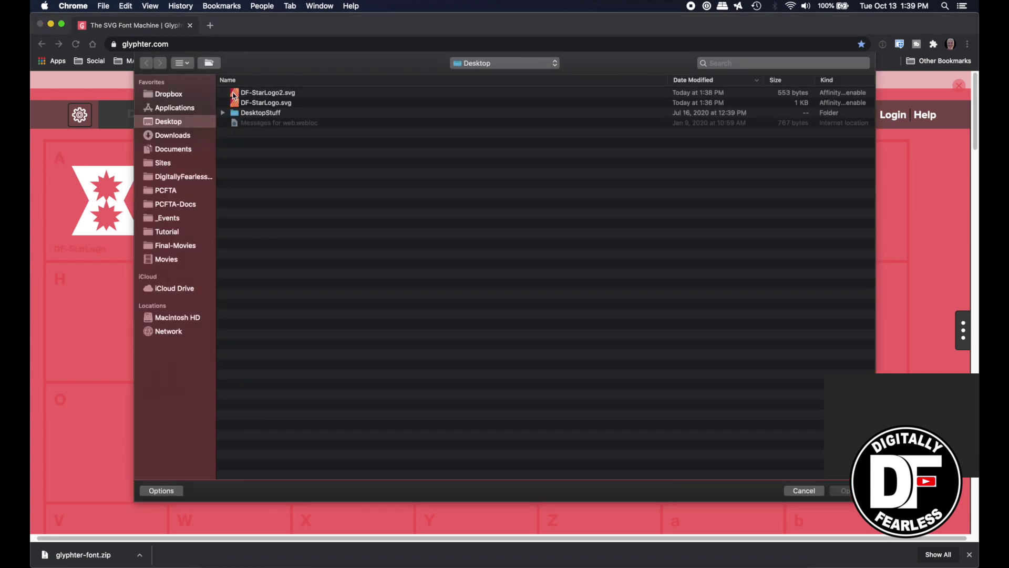
{"action": "left_click", "coordinate": [234, 95]}
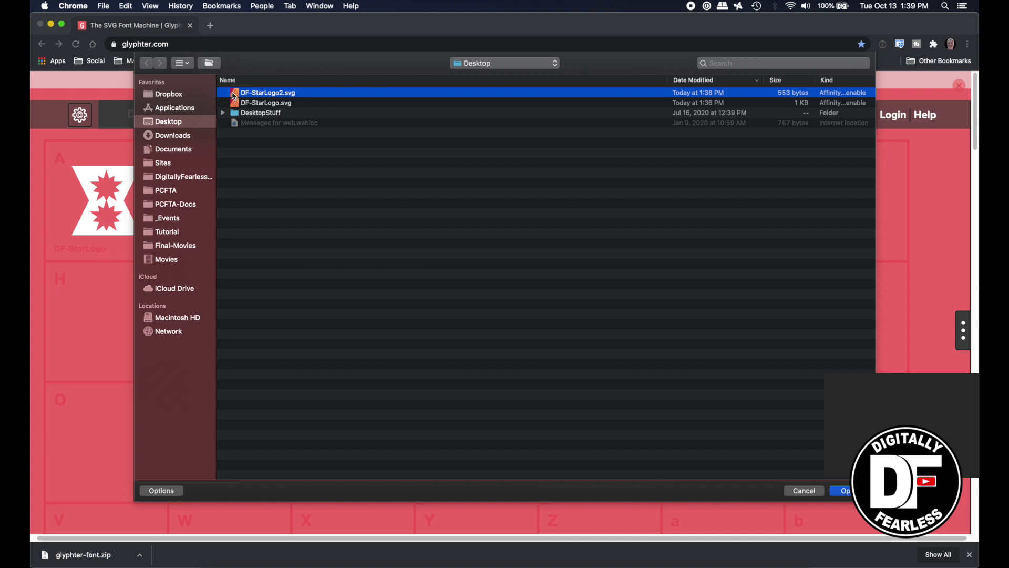
{"action": "left_click", "coordinate": [842, 490]}
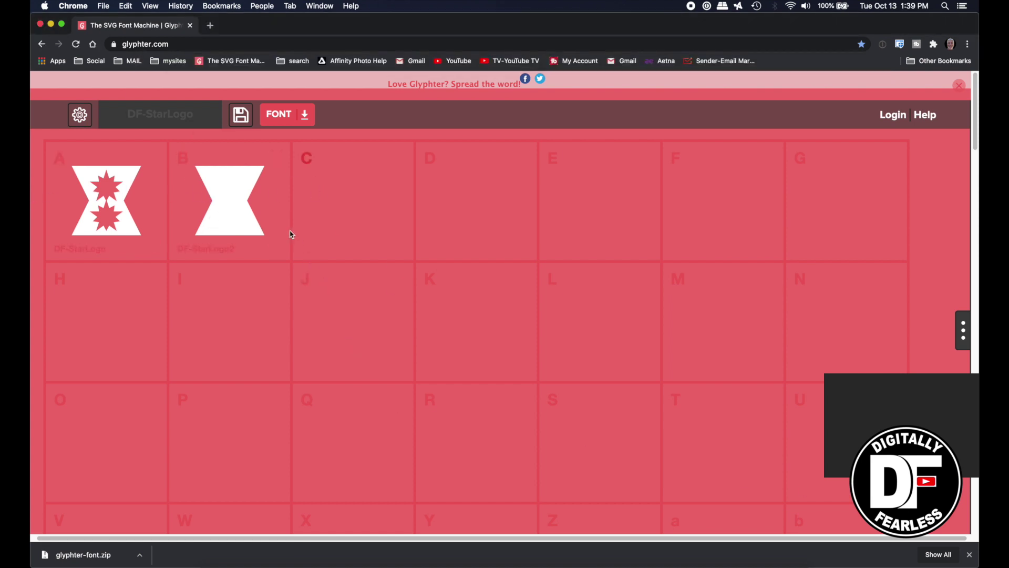
{"action": "left_click", "coordinate": [277, 247]}
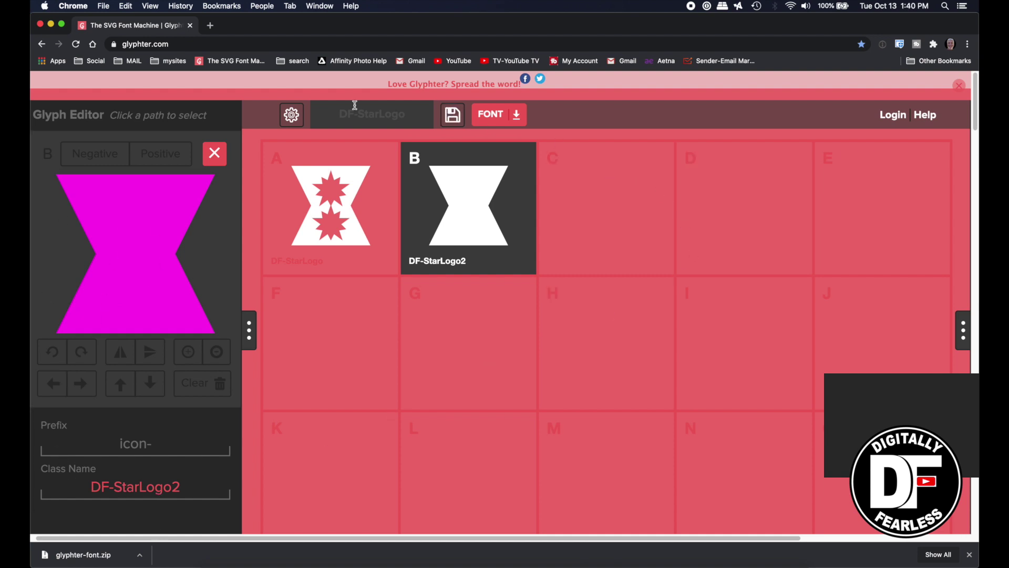
Save the font settings with the name DF-StarLogo, and download the font without signing up or subscribing to updates.
{"action": "left_click", "coordinate": [291, 115]}
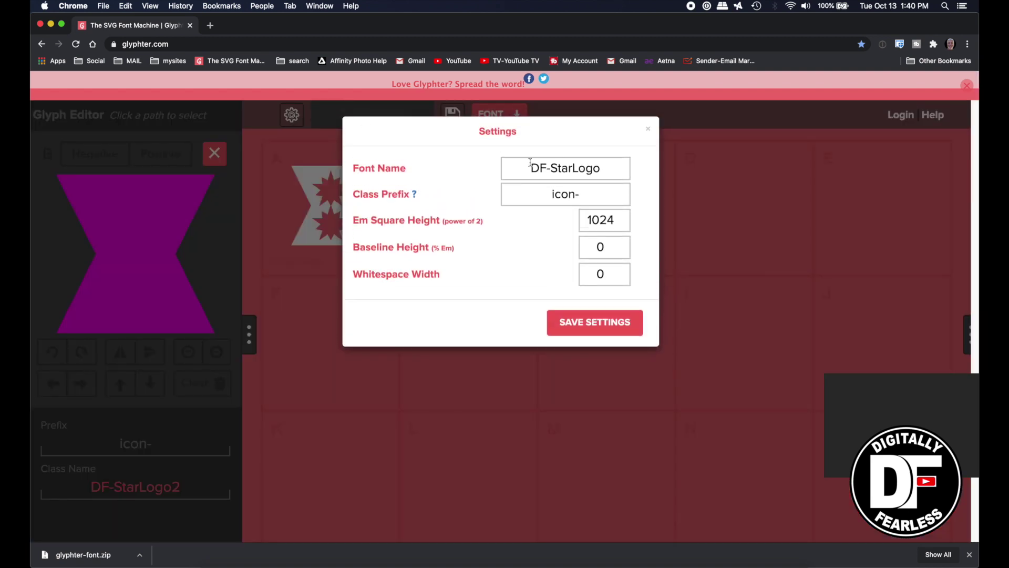
{"action": "left_click", "coordinate": [613, 327]}
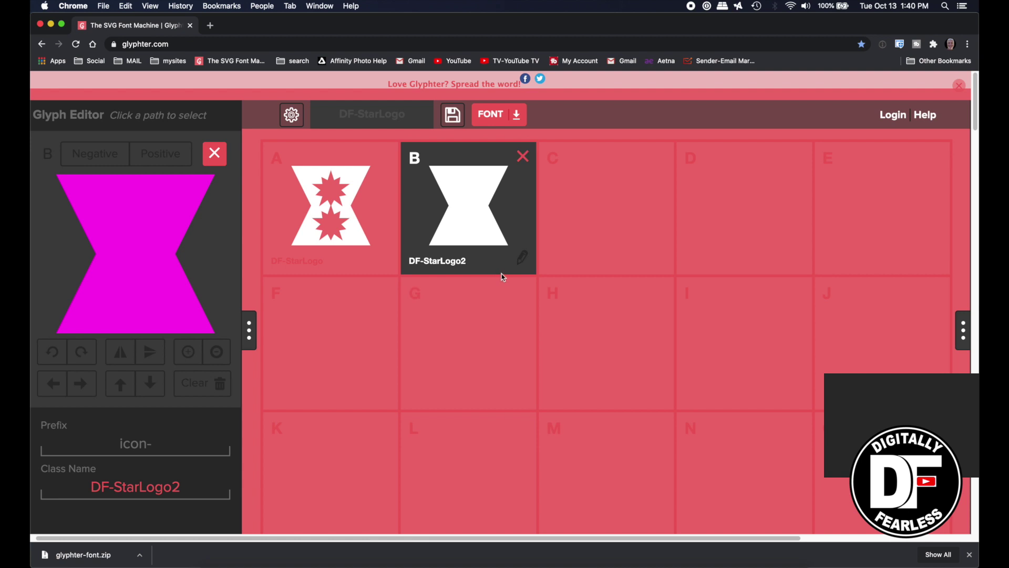
{"action": "left_click", "coordinate": [518, 119]}
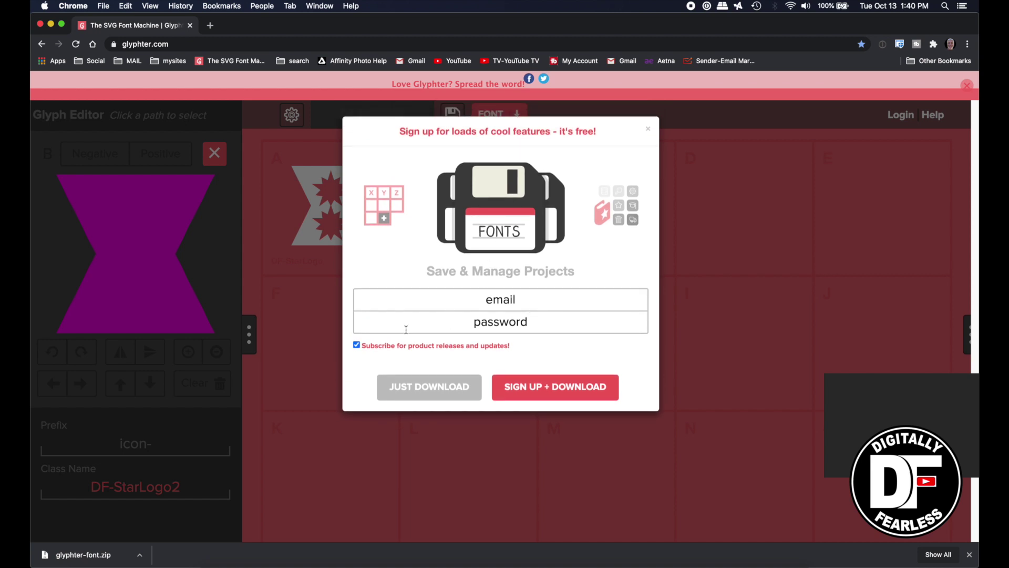
{"action": "left_click", "coordinate": [357, 345]}
{"action": "left_click", "coordinate": [427, 389]}
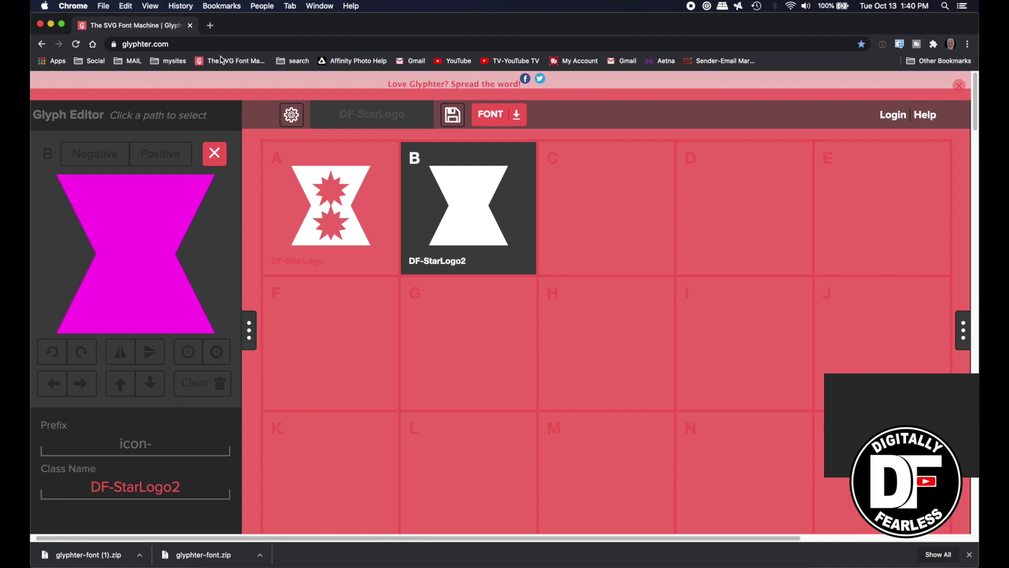
Minimize Chrome, unpack glyphter-font (1).zip from Downloads and expand the extracted folder's fonts subfolder in Finder.
{"action": "left_click", "coordinate": [51, 24]}
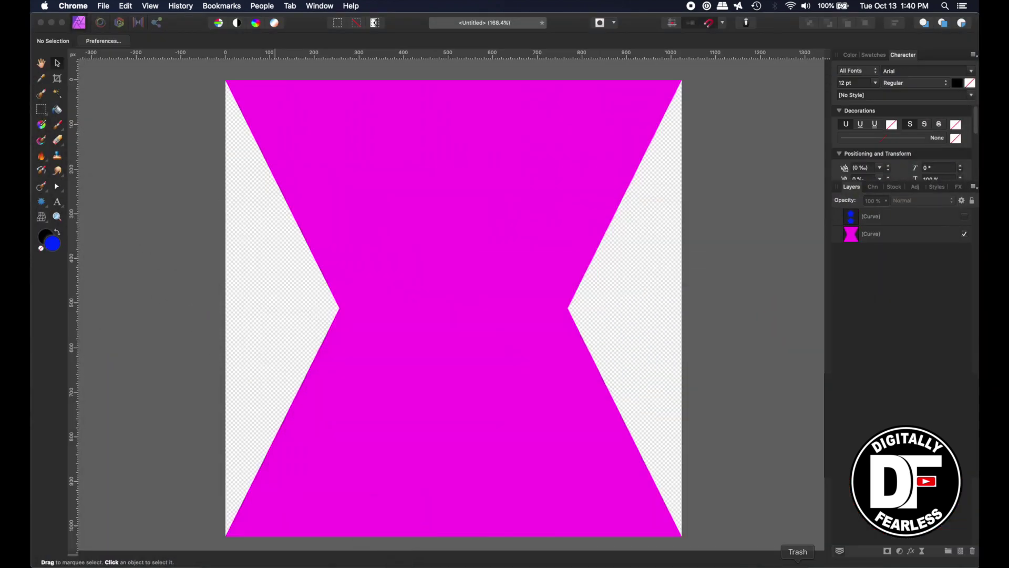
{"action": "left_click", "coordinate": [757, 563]}
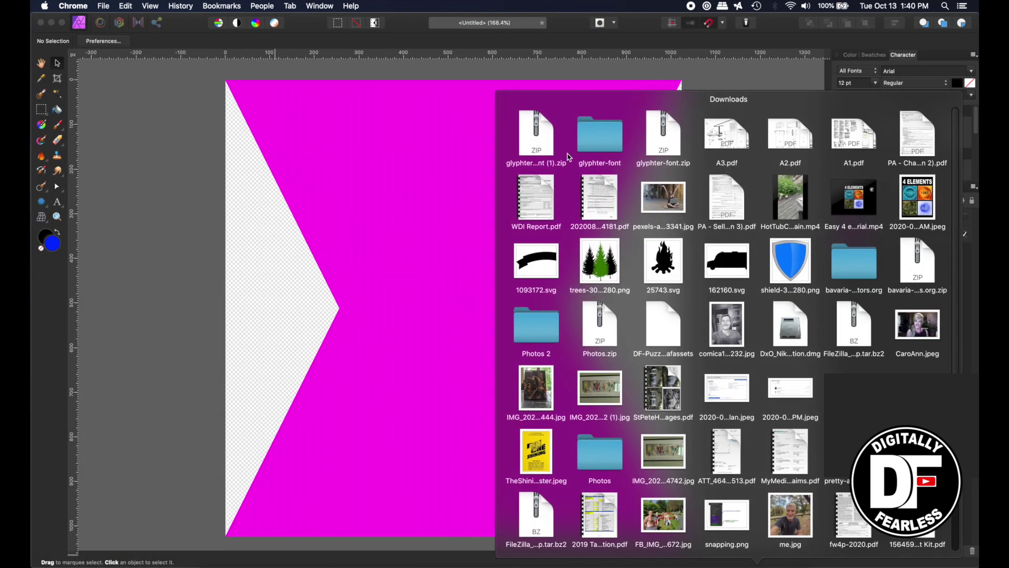
{"action": "left_click", "coordinate": [536, 146]}
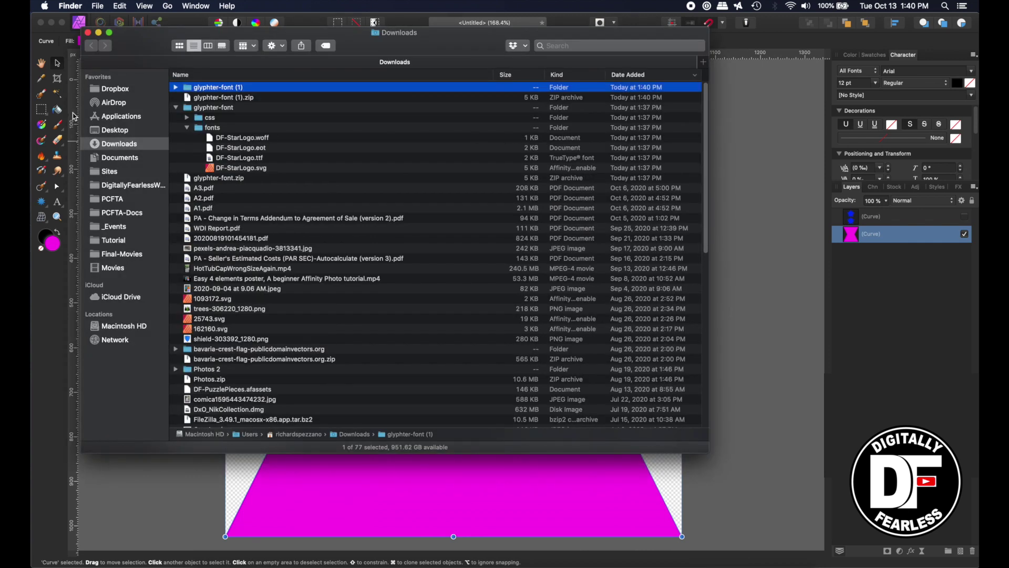
{"action": "left_click", "coordinate": [175, 87]}
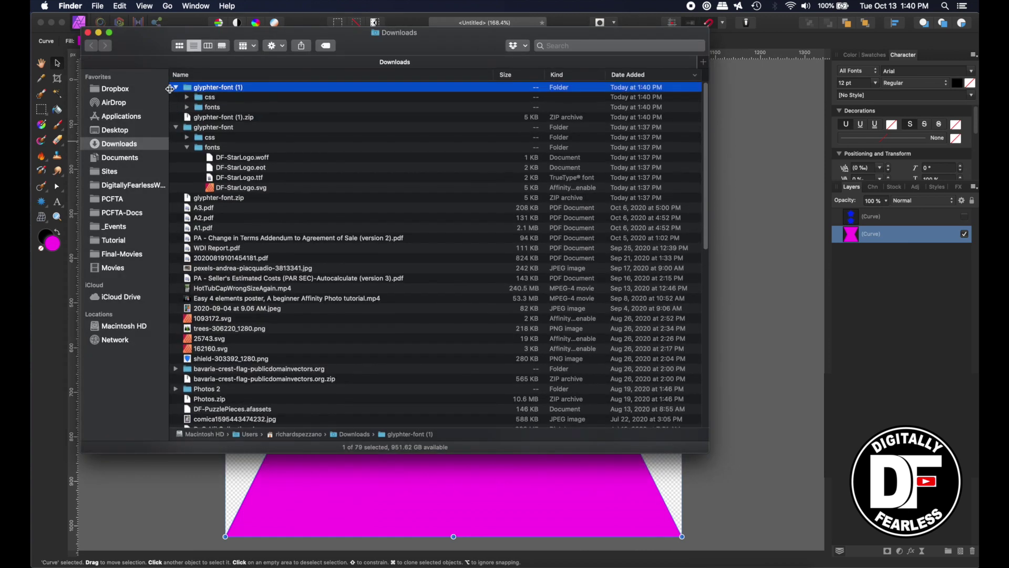
{"action": "left_click", "coordinate": [187, 107]}
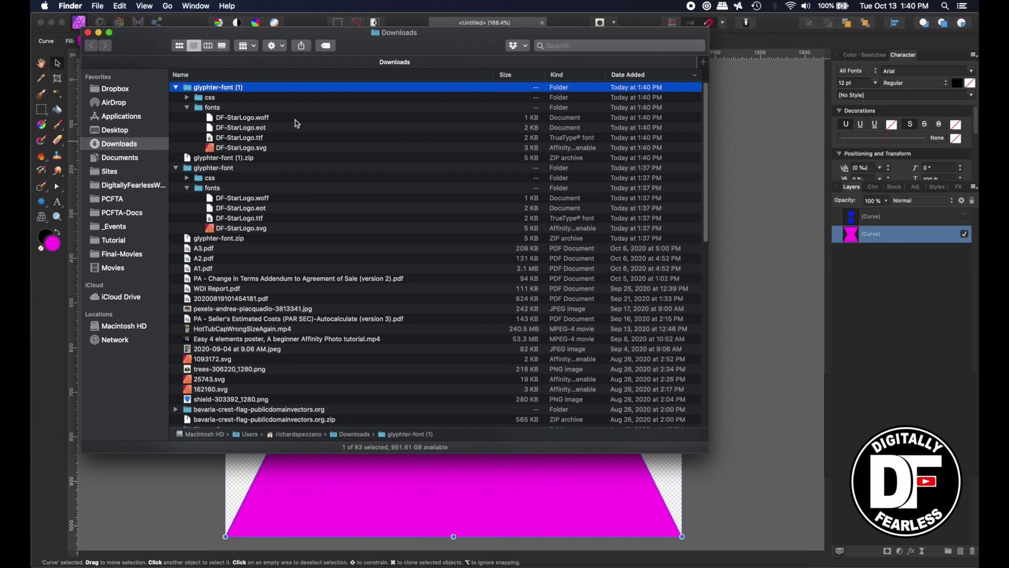
Install DF-StarLogo.ttf from the glyphter-font (1) folder with Font Book, and close the Font Book and Downloads windows.
{"action": "left_click", "coordinate": [210, 140]}
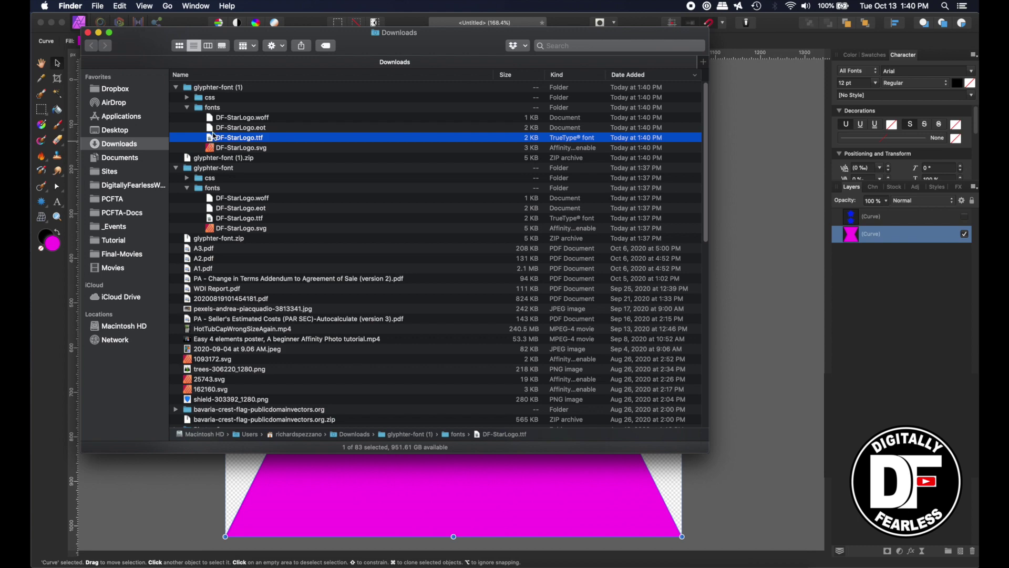
{"action": "double_click", "coordinate": [212, 140]}
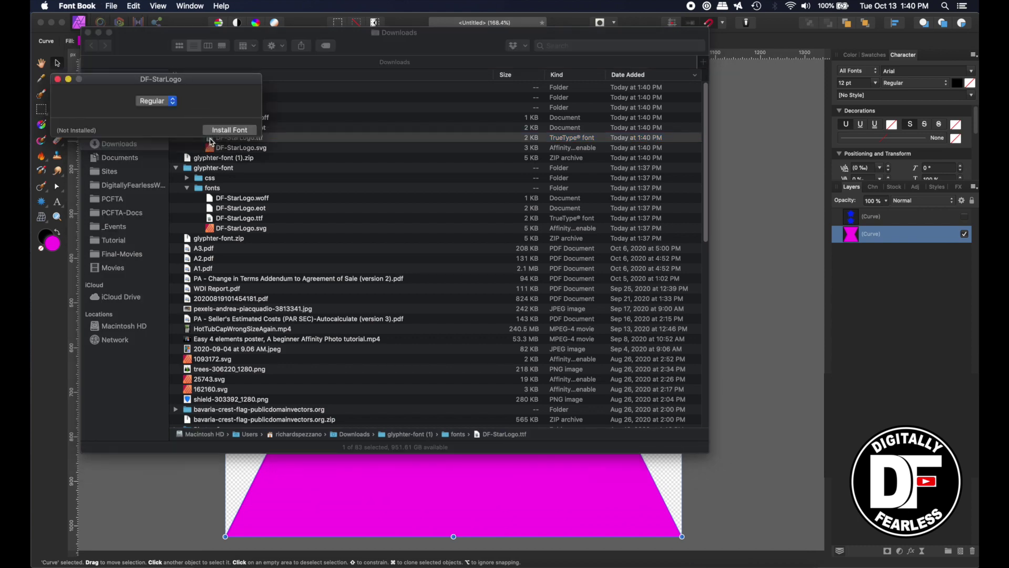
{"action": "left_click", "coordinate": [225, 131]}
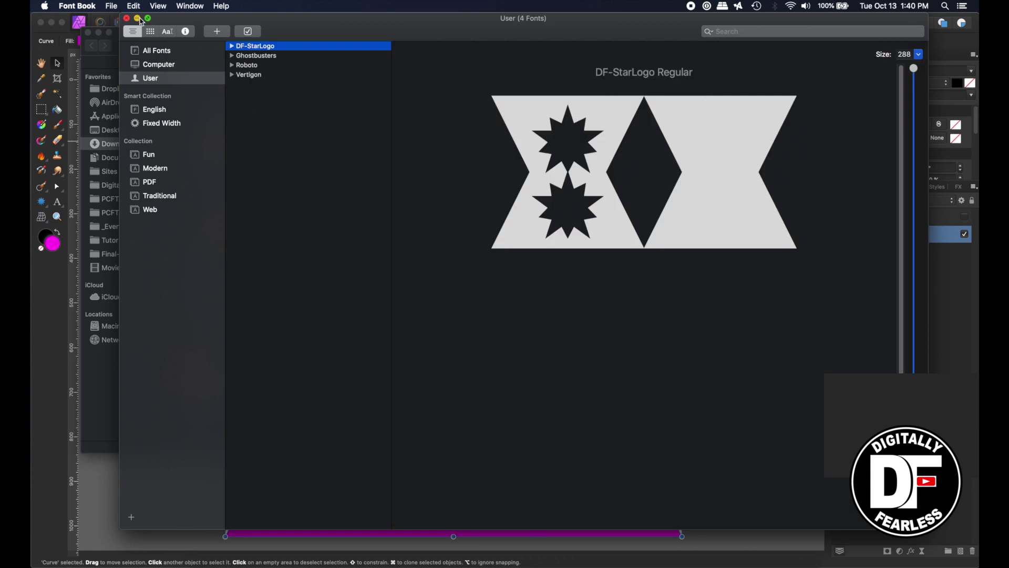
{"action": "left_click", "coordinate": [128, 19]}
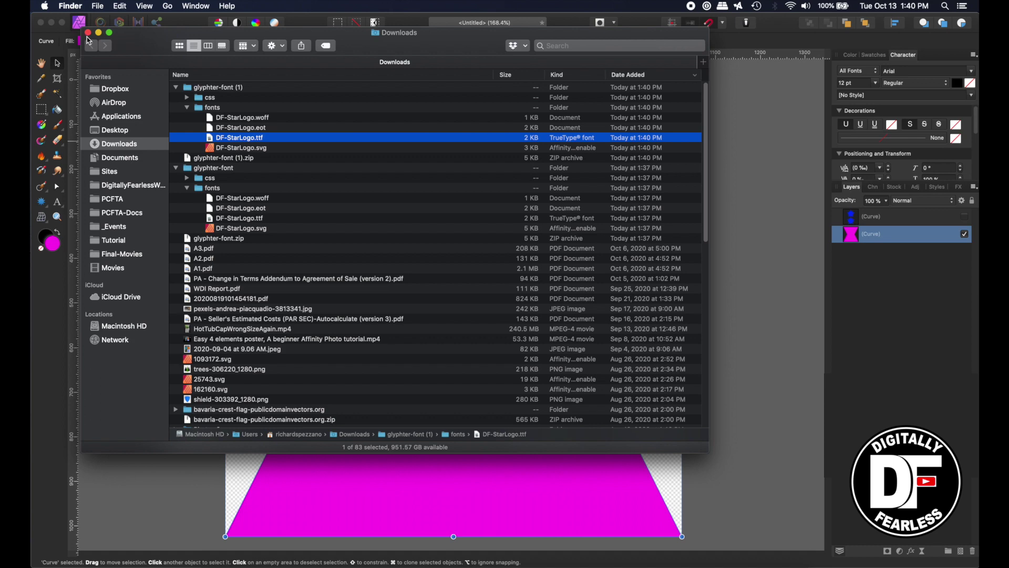
{"action": "left_click", "coordinate": [88, 33]}
Create a new Affinity Photo document from the Web preset WSVGA, 1024 x 600 px.
{"action": "left_click", "coordinate": [125, 6]}
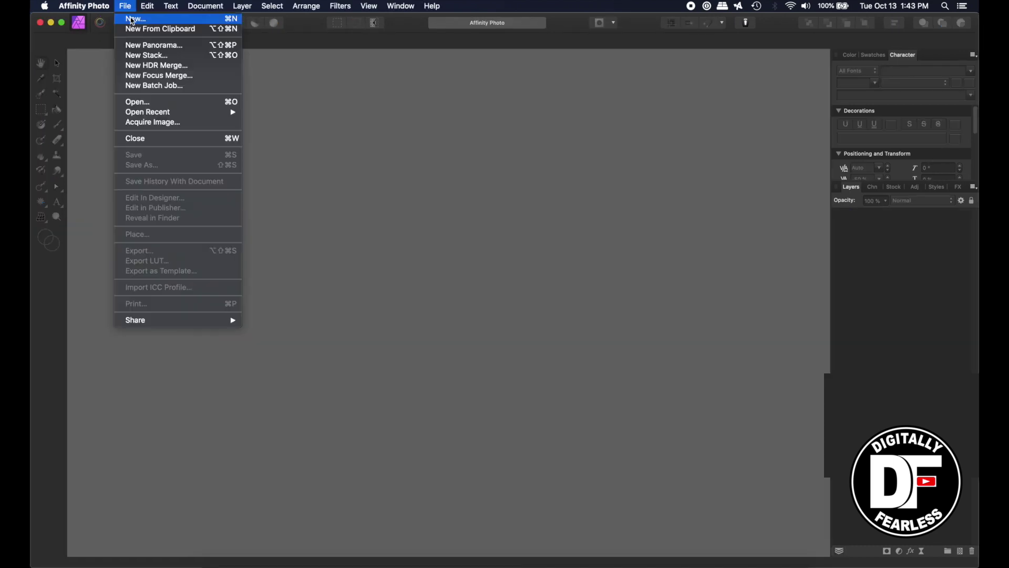
{"action": "left_click", "coordinate": [133, 20]}
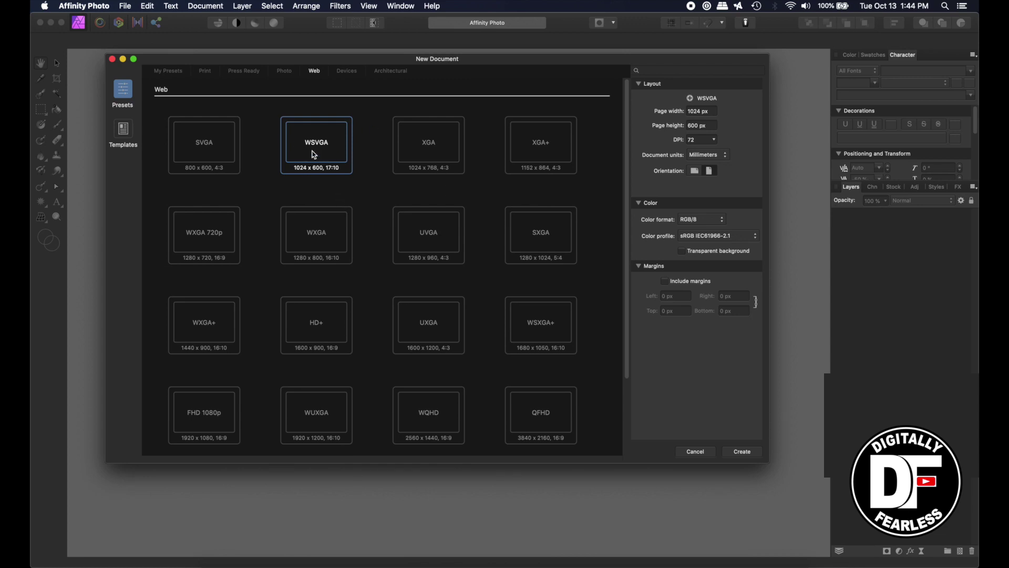
{"action": "left_click", "coordinate": [748, 450]}
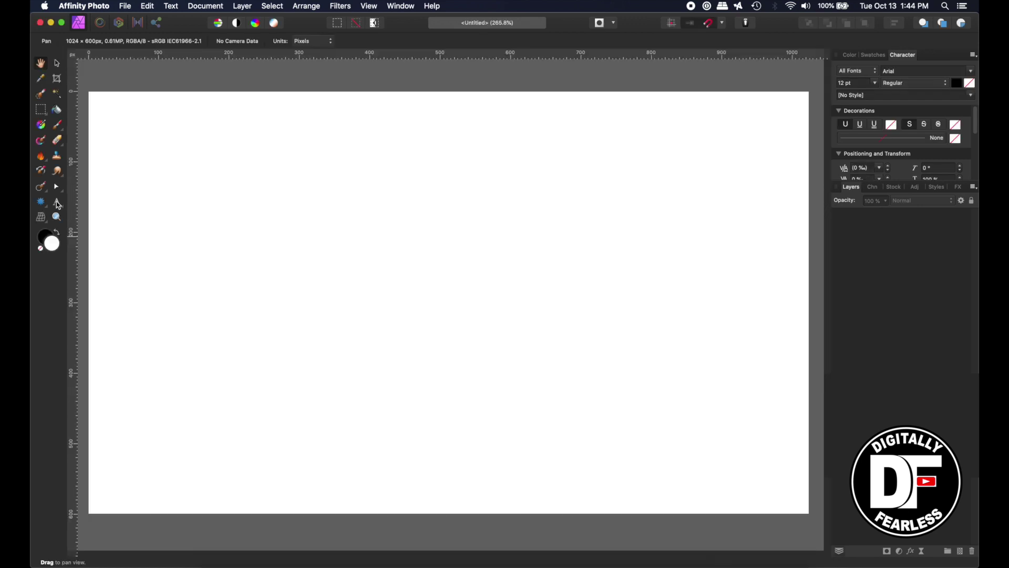
Add artistic text reading AAAAA at about 151 pt near the canvas's upper left and select it as an object.
{"action": "left_click", "coordinate": [58, 203]}
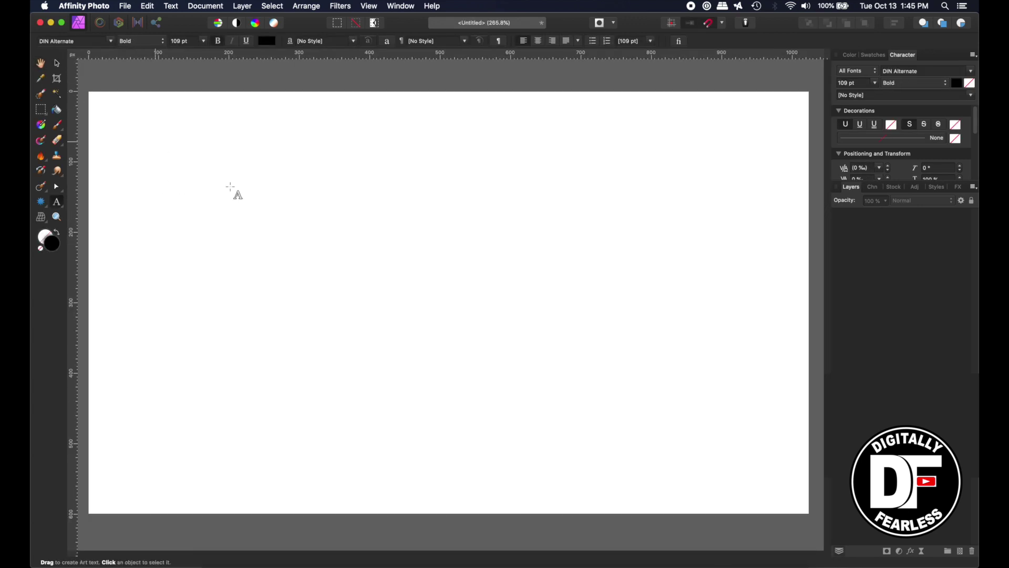
{"action": "left_click_drag", "start_coordinate": [148, 167], "coordinate": [210, 243]}
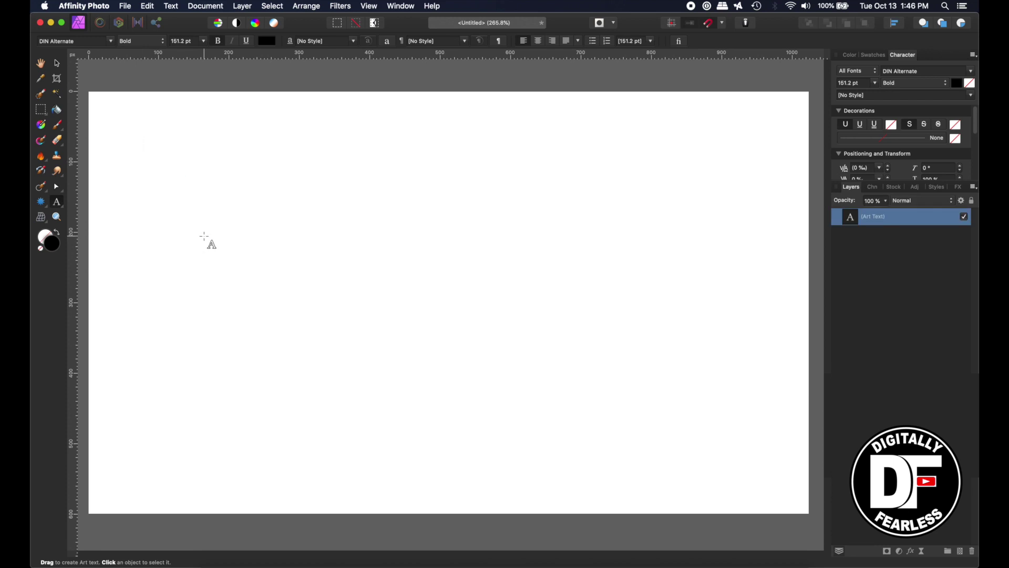
{"action": "type", "text": "AAAA"}
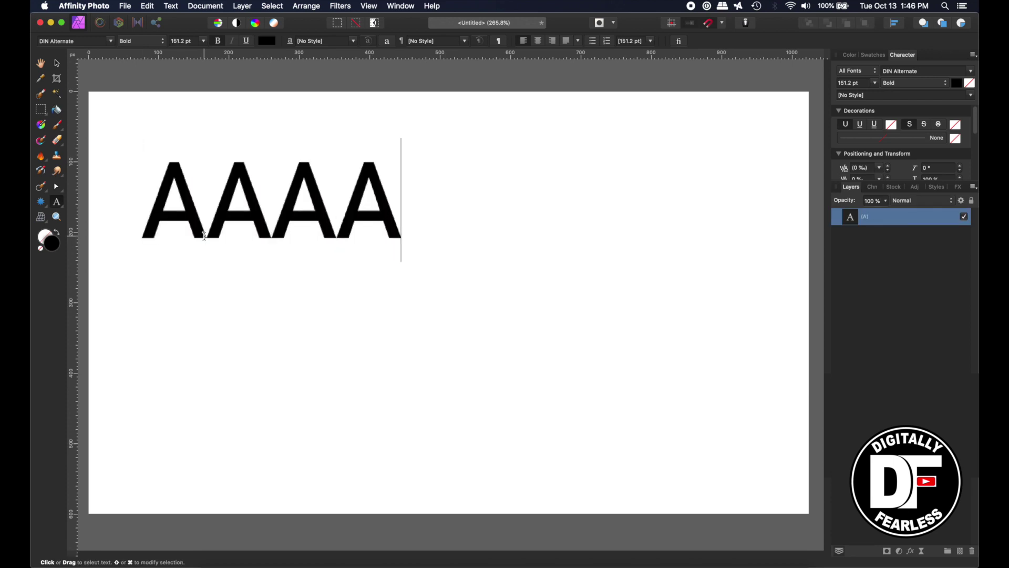
{"action": "type", "text": "A"}
{"action": "key", "text": "Escape"}
{"action": "left_click", "coordinate": [57, 64]}
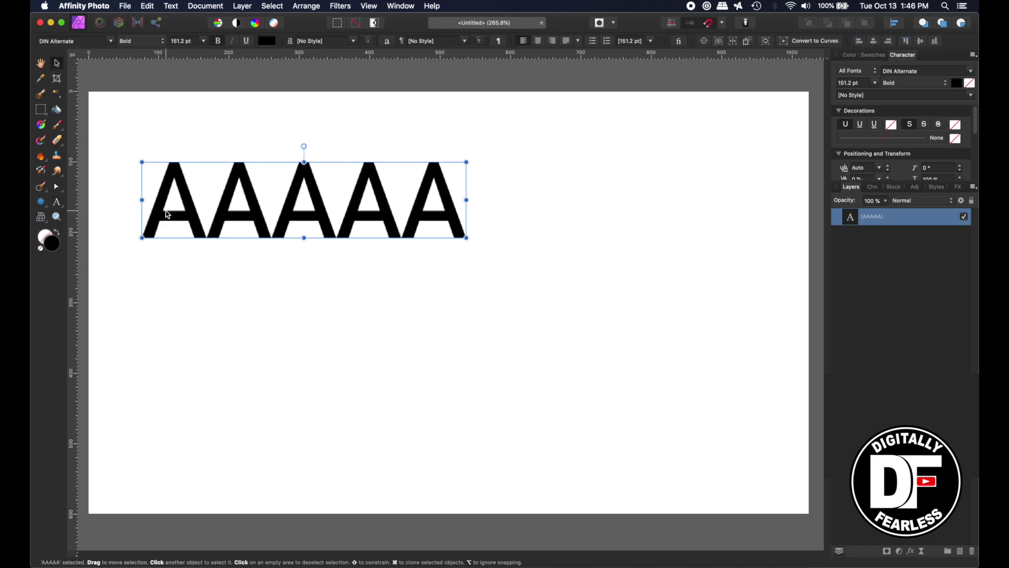
Change the font of the AAAAA text to DF-StarLogo.
{"action": "left_click", "coordinate": [66, 42]}
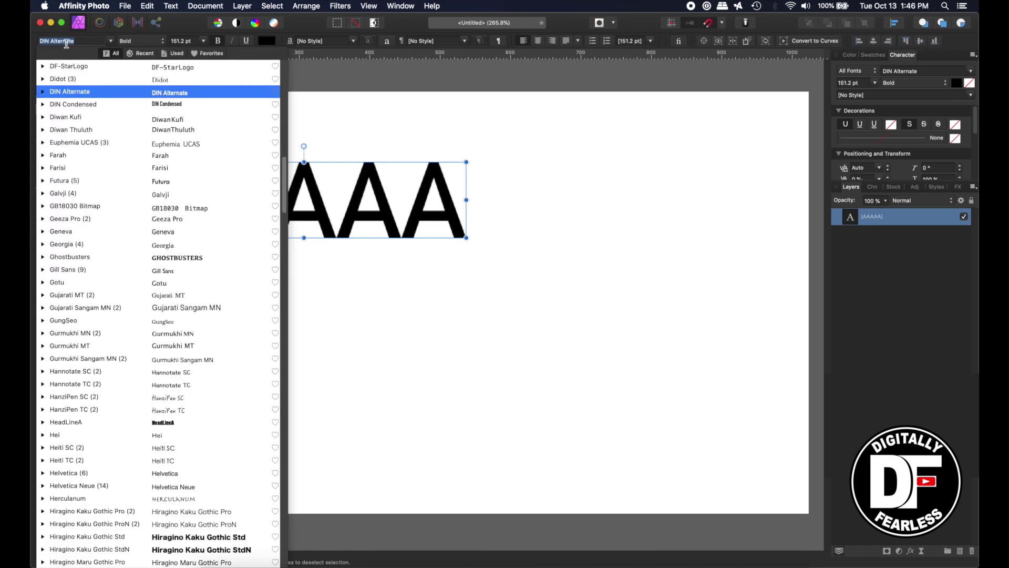
{"action": "scroll", "coordinate": [58, 410], "scroll_direction": "down", "scroll_amount": 2}
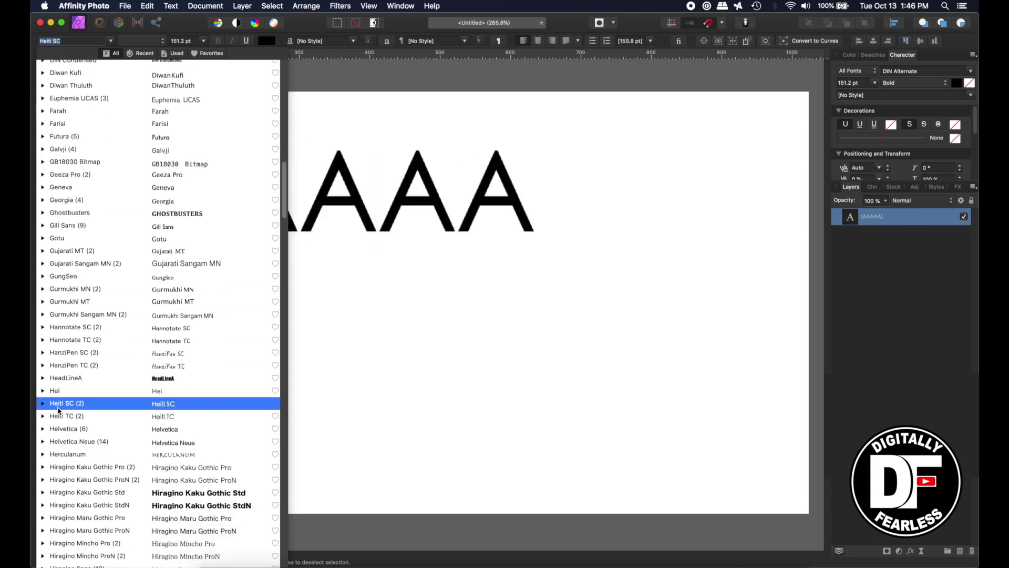
{"action": "scroll", "coordinate": [58, 413], "scroll_direction": "up", "scroll_amount": 2}
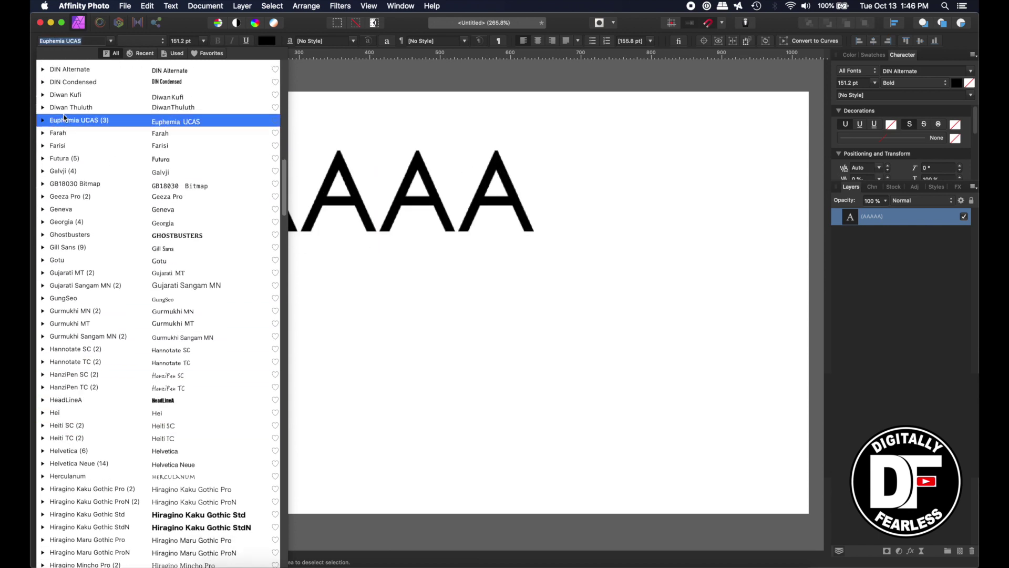
{"action": "scroll", "coordinate": [65, 109], "scroll_direction": "up", "scroll_amount": 3}
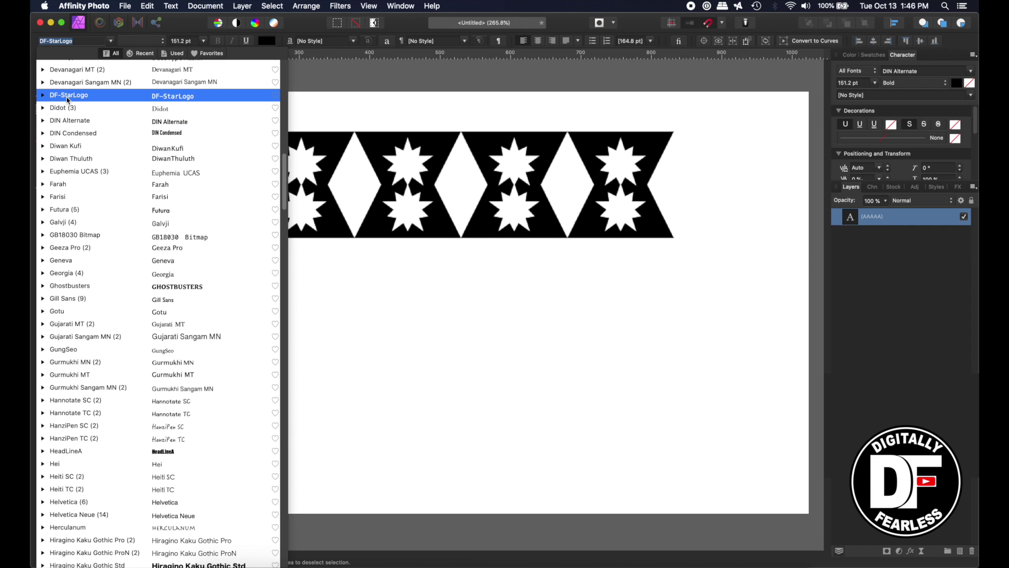
{"action": "left_click", "coordinate": [66, 95]}
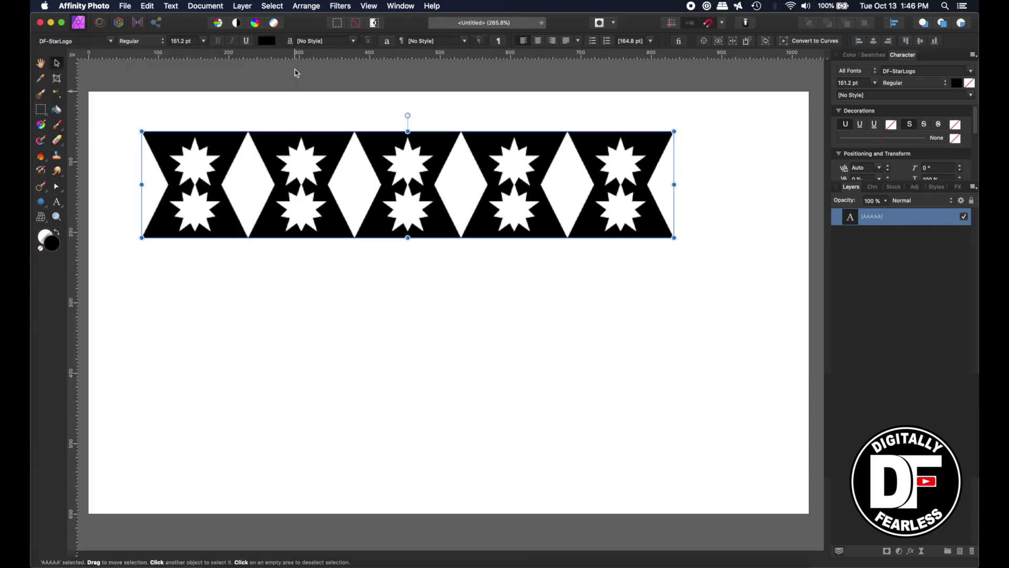
{"action": "left_click", "coordinate": [267, 41]}
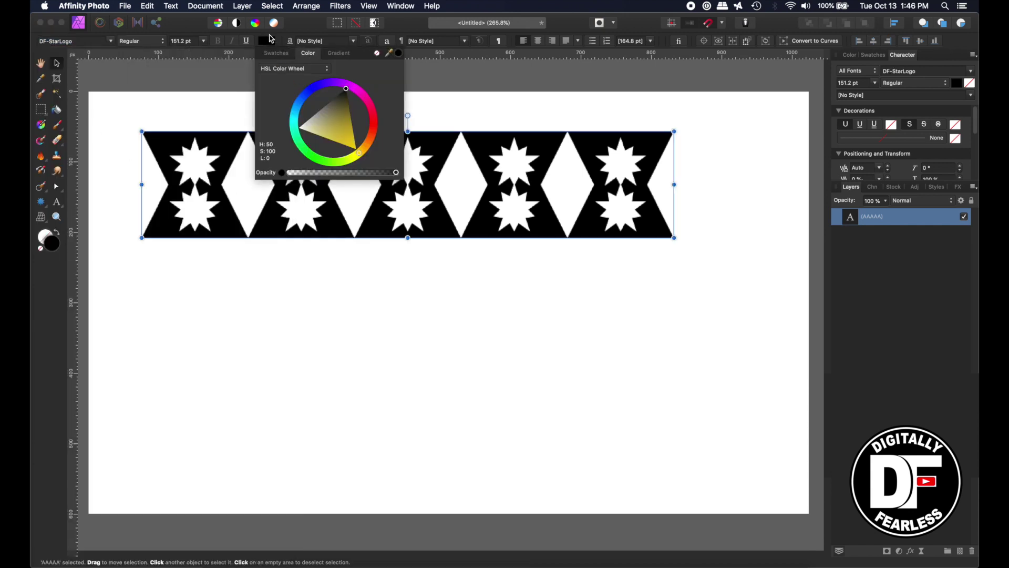
{"action": "left_click", "coordinate": [214, 101]}
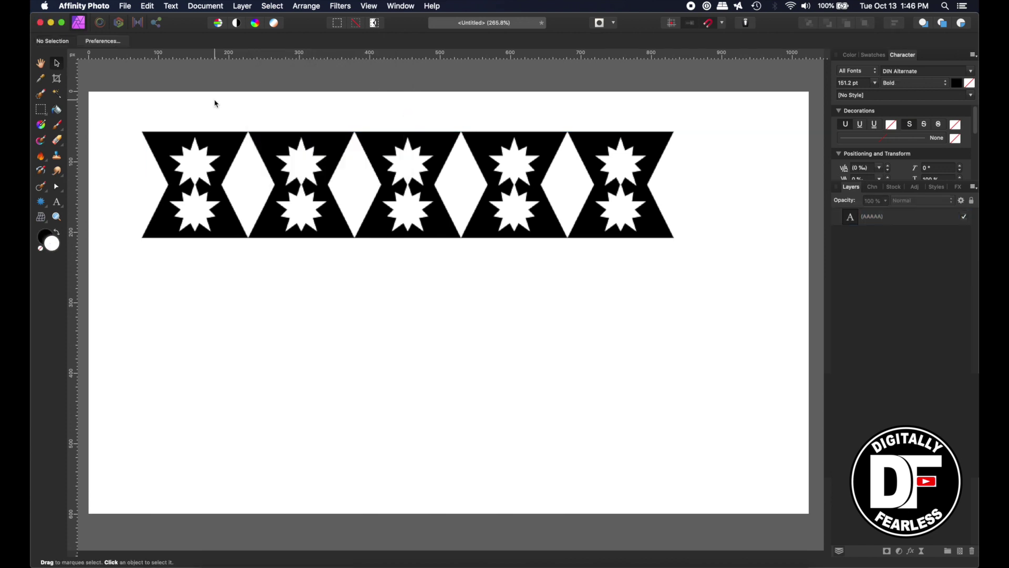
Duplicate the AAAAA text layer and replace the lower copy's text with BBBBB.
{"action": "left_click", "coordinate": [855, 224]}
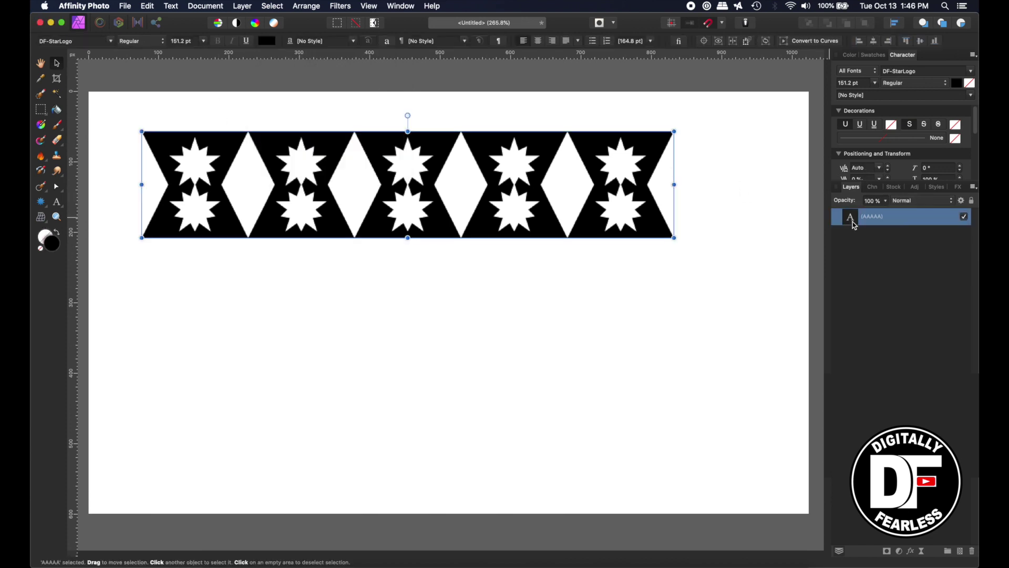
{"action": "key", "text": "super+j"}
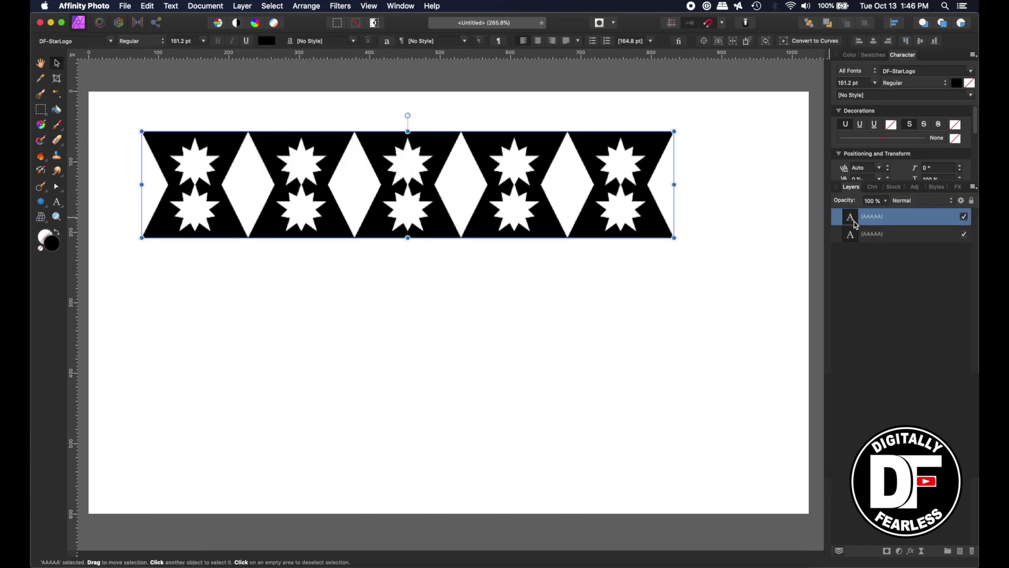
{"action": "left_click", "coordinate": [880, 237]}
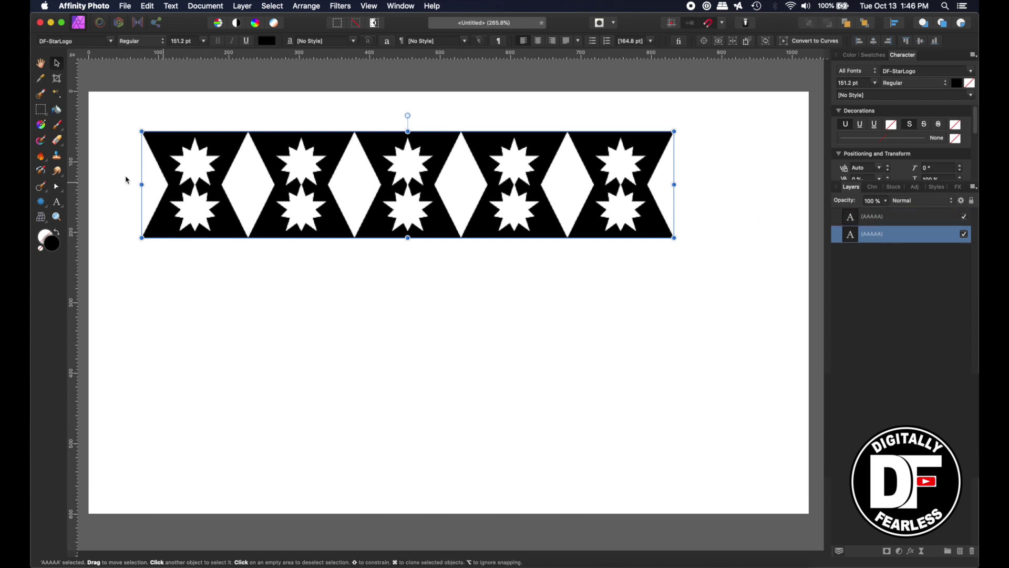
{"action": "left_click", "coordinate": [57, 204]}
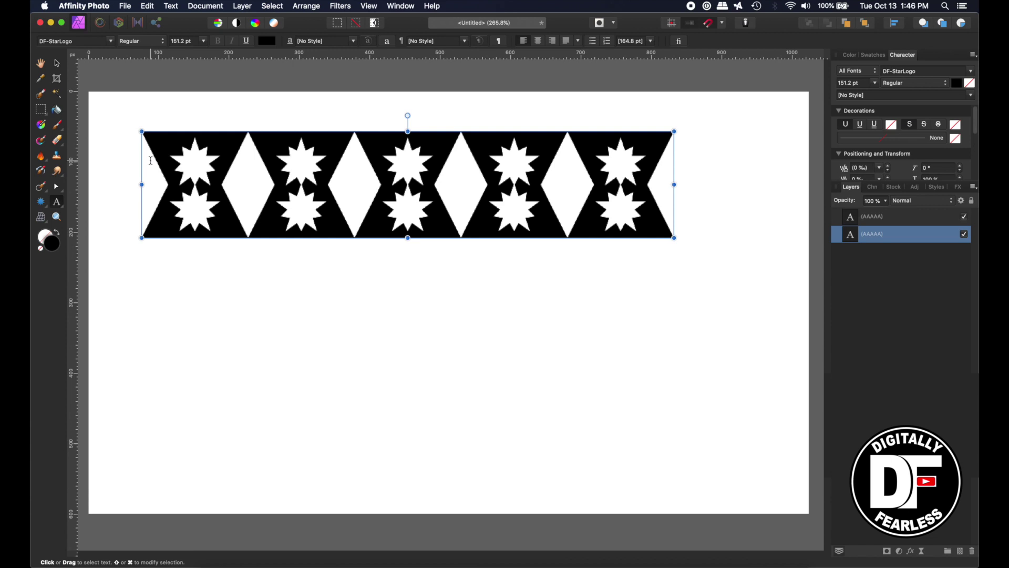
{"action": "left_click_drag", "start_coordinate": [150, 160], "coordinate": [679, 175]}
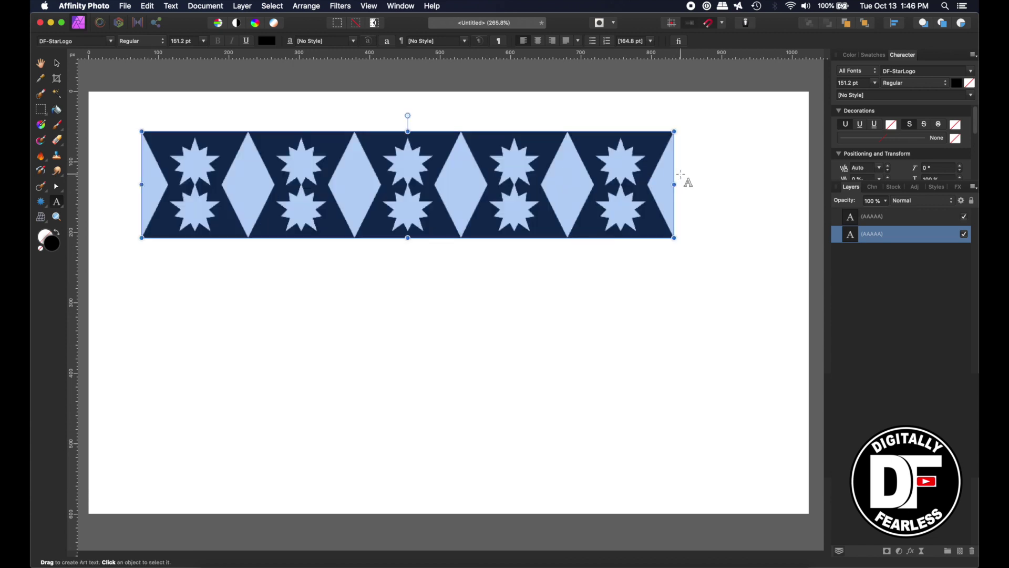
{"action": "type", "text": "BBB"}
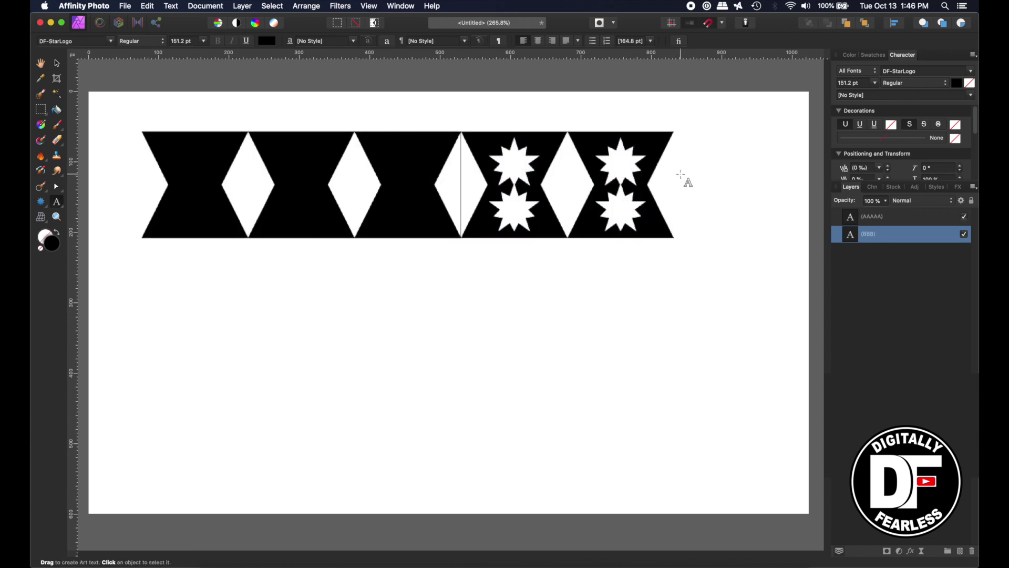
{"action": "type", "text": "BB"}
{"action": "key", "text": "Escape"}
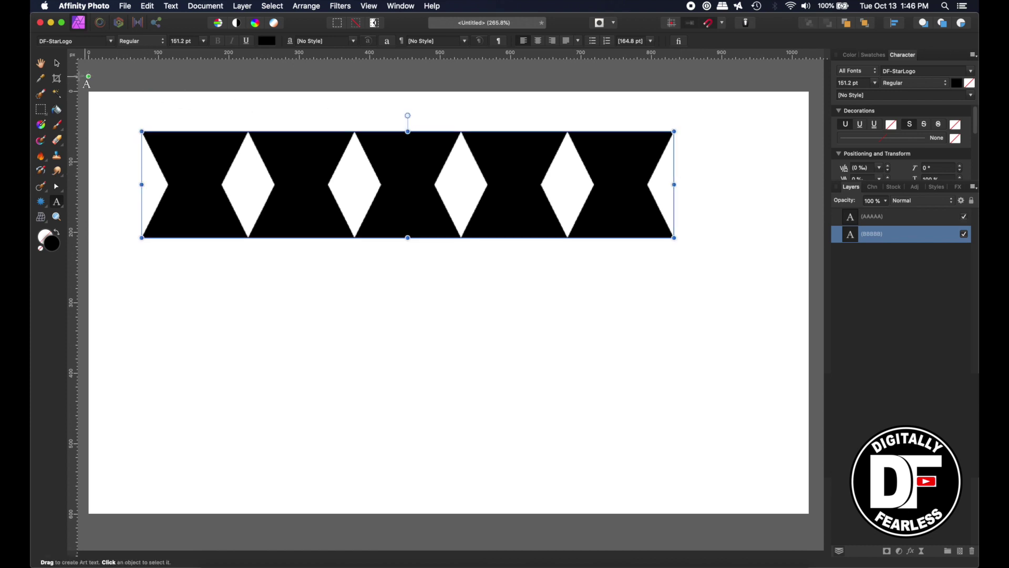
Fill the BBBBB text with yellow so it backs the star pattern above it.
{"action": "left_click", "coordinate": [56, 63]}
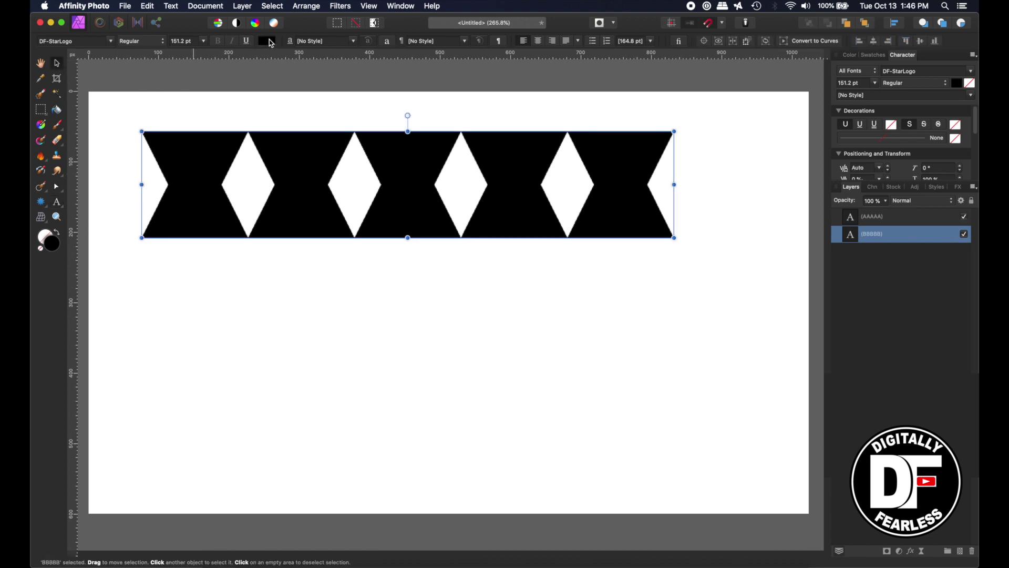
{"action": "left_click", "coordinate": [268, 41]}
{"action": "left_click_drag", "start_coordinate": [330, 135], "coordinate": [358, 152]}
{"action": "left_click", "coordinate": [41, 63]}
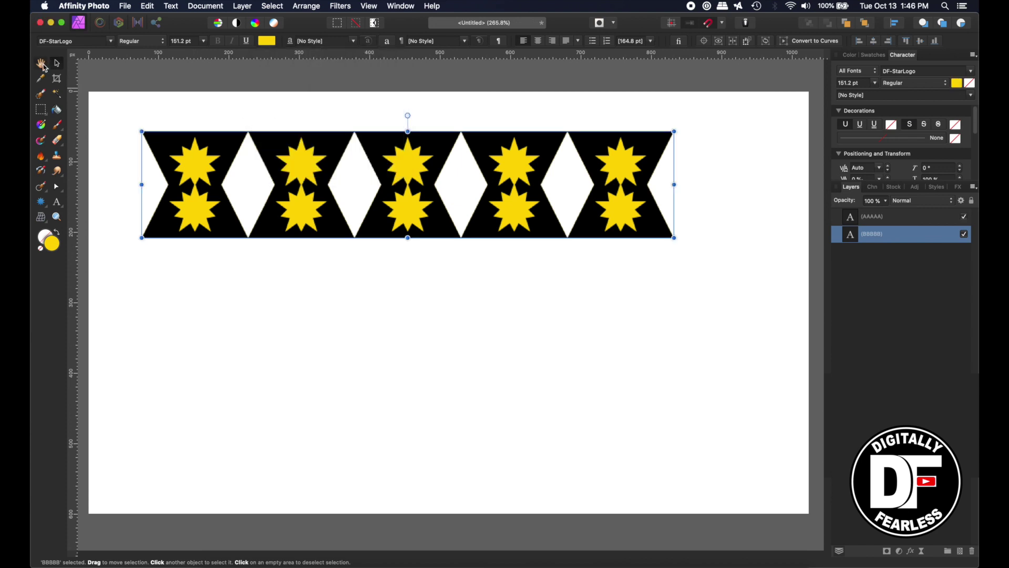
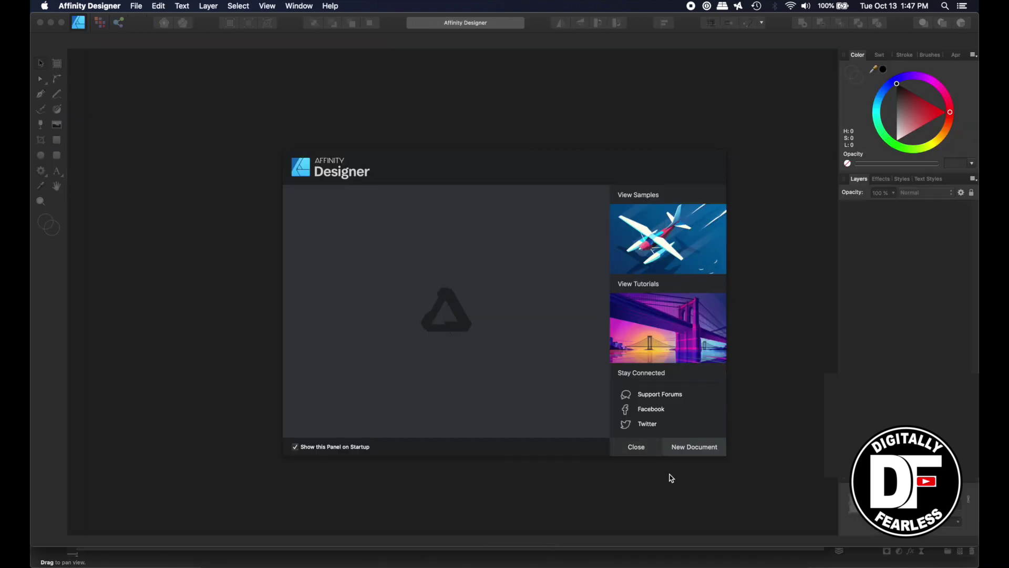
In Affinity Designer, create a WXGA 720p document (1280 x 720 px) and draw an open four-node wavy curve across its middle with the Pen tool.
{"action": "left_click", "coordinate": [674, 449]}
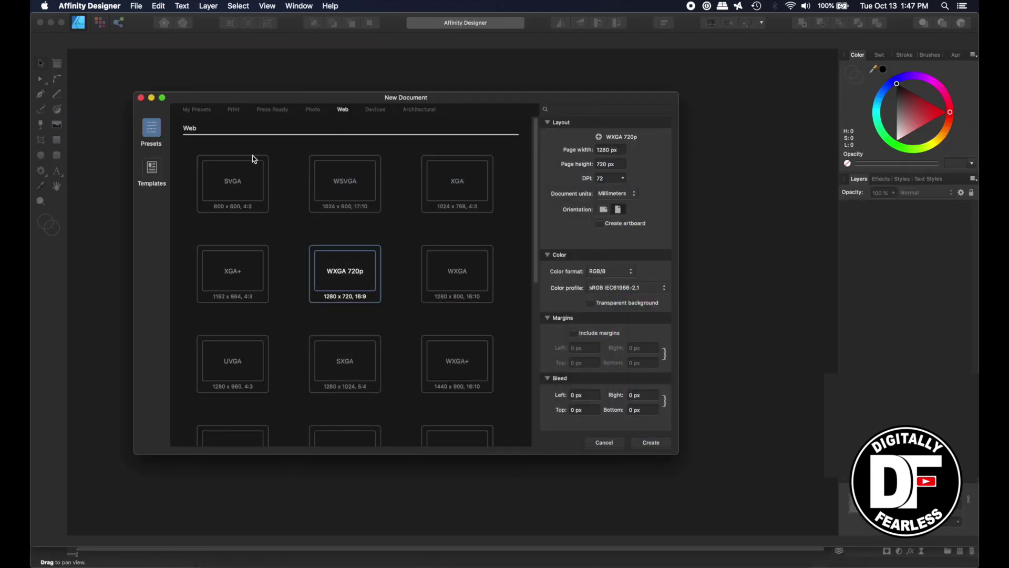
{"action": "left_click", "coordinate": [651, 442]}
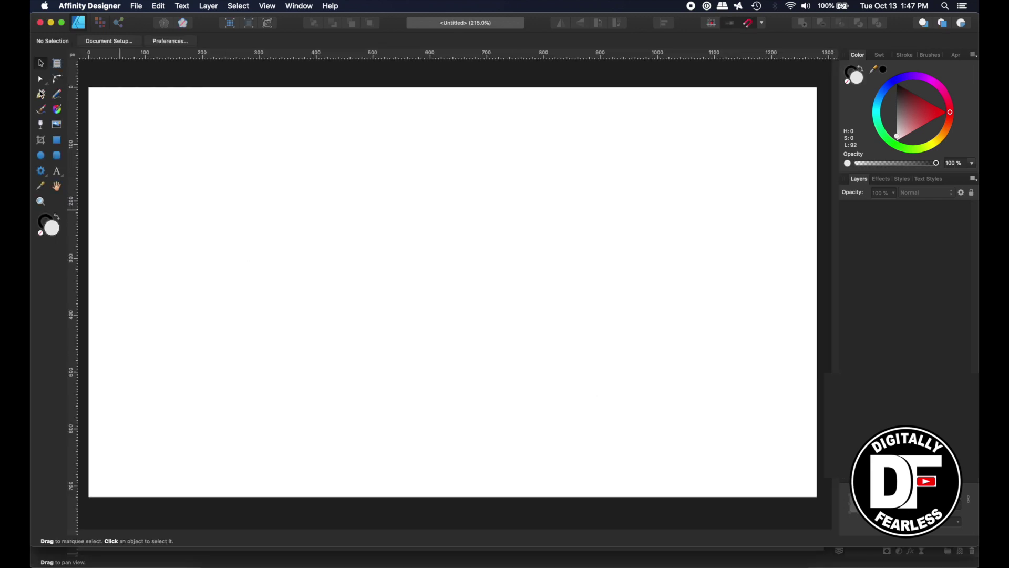
{"action": "left_click", "coordinate": [41, 94]}
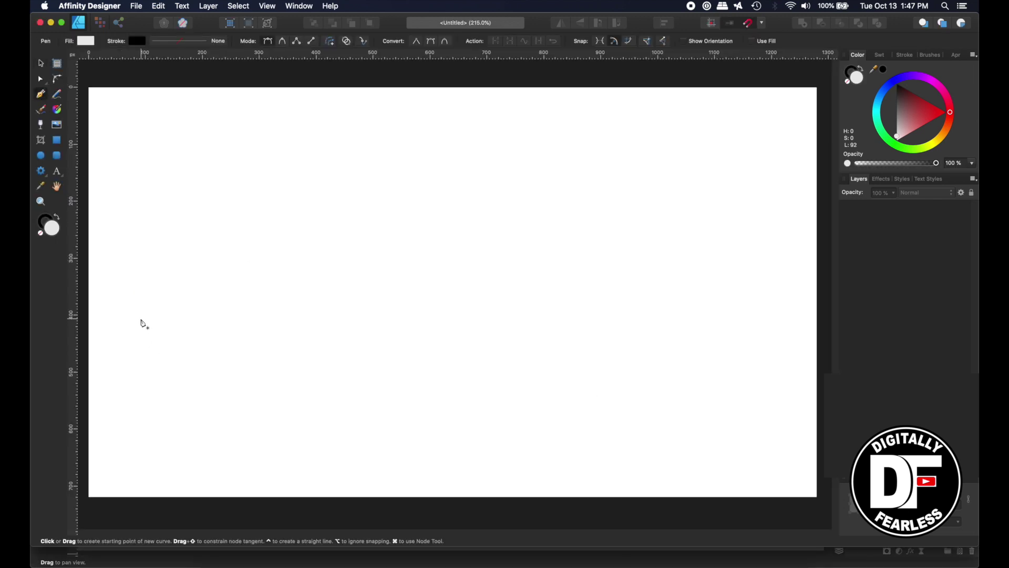
{"action": "left_click_drag", "start_coordinate": [141, 320], "coordinate": [214, 284]}
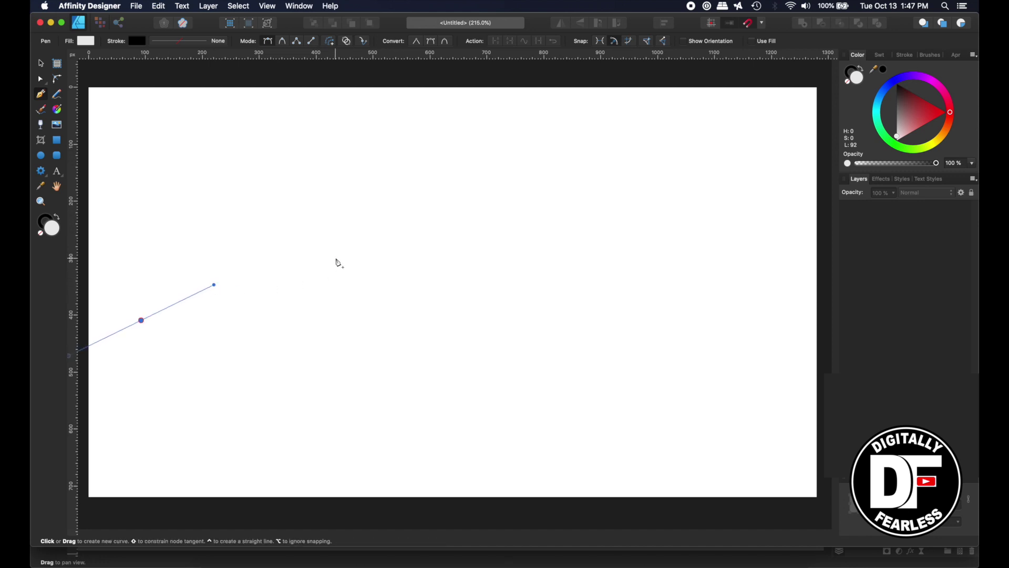
{"action": "left_click_drag", "start_coordinate": [360, 245], "coordinate": [441, 249]}
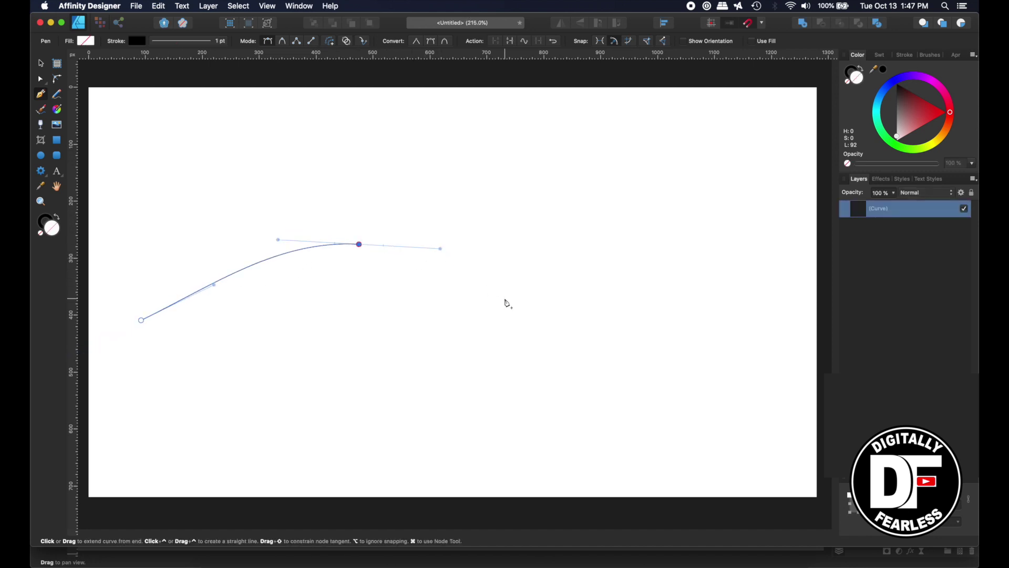
{"action": "left_click_drag", "start_coordinate": [557, 321], "coordinate": [618, 324]}
{"action": "left_click_drag", "start_coordinate": [706, 279], "coordinate": [735, 256]}
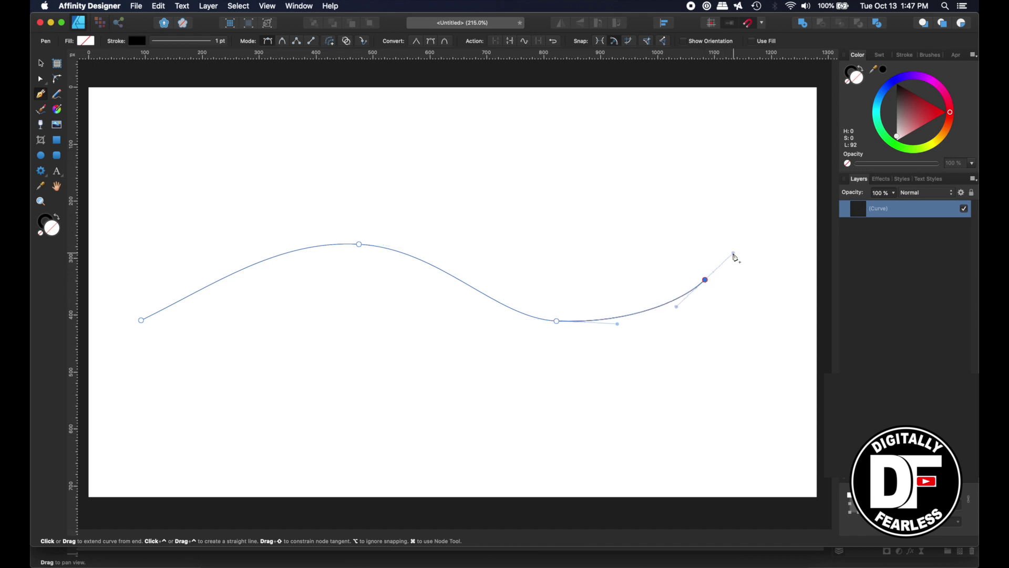
{"action": "left_click", "coordinate": [43, 62]}
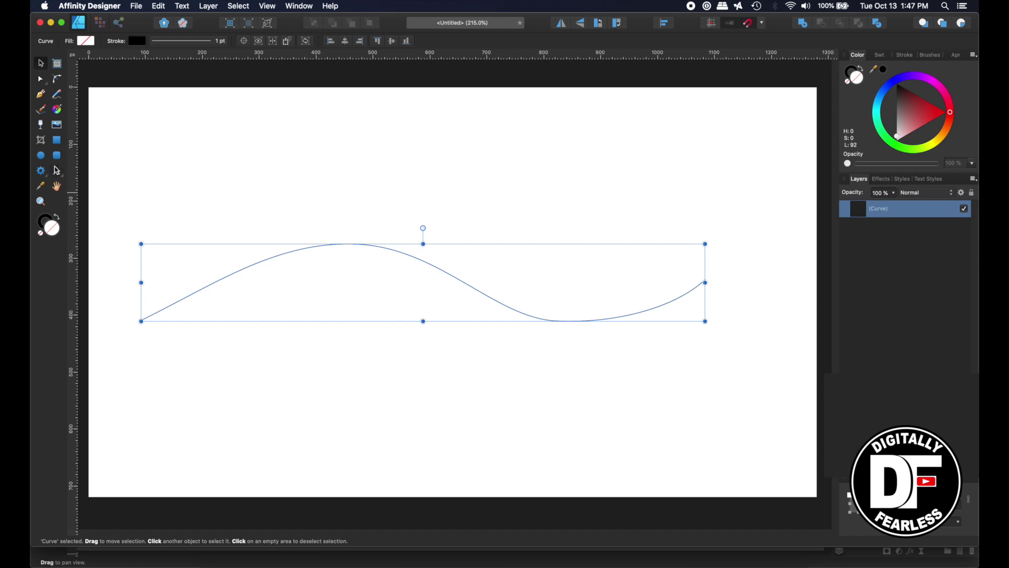
Set the text font to DF-StarLogo and add path text of nine A characters starting near the curve's left end.
{"action": "left_click", "coordinate": [58, 171]}
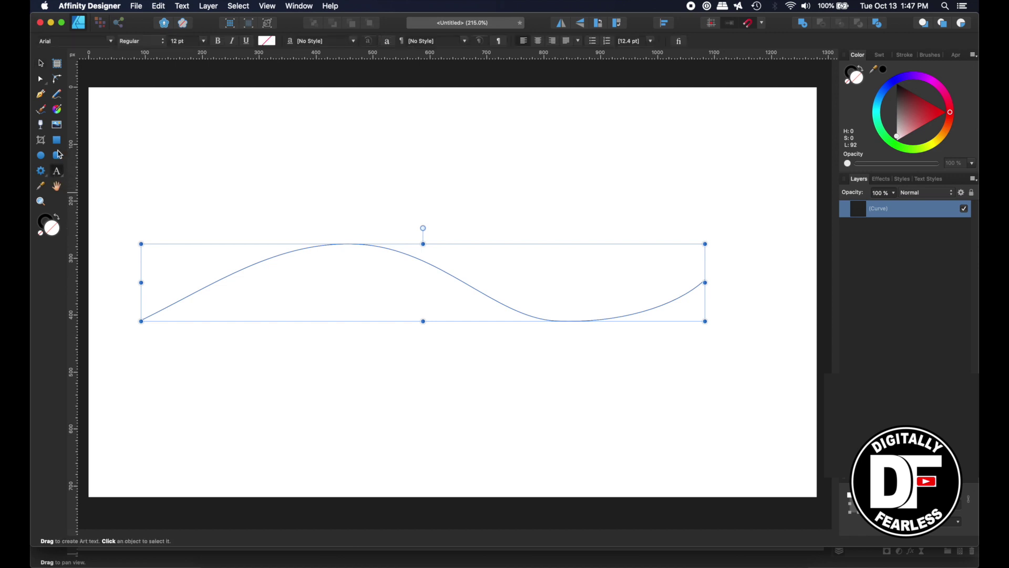
{"action": "left_click", "coordinate": [64, 41]}
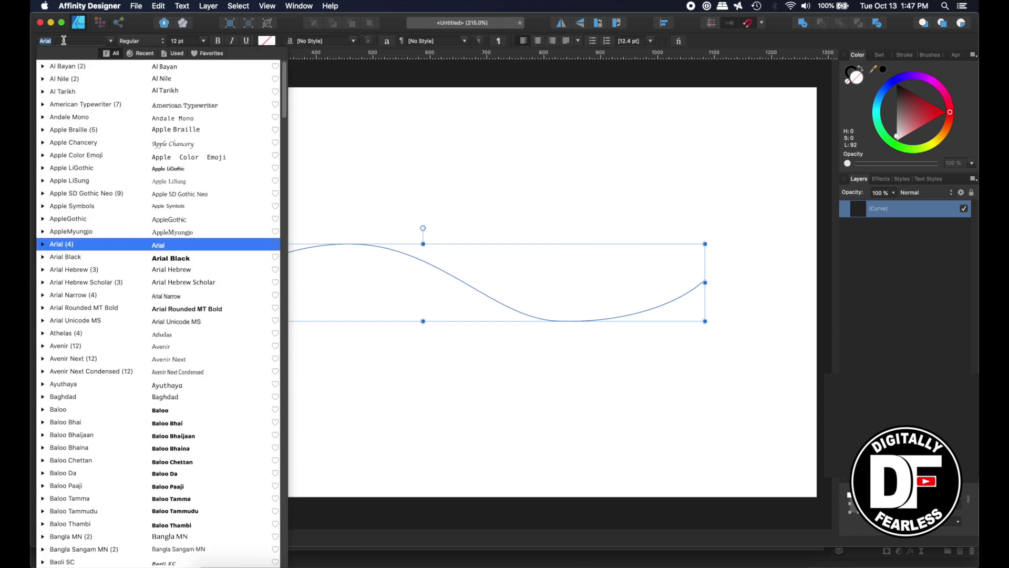
{"action": "type", "text": "df"}
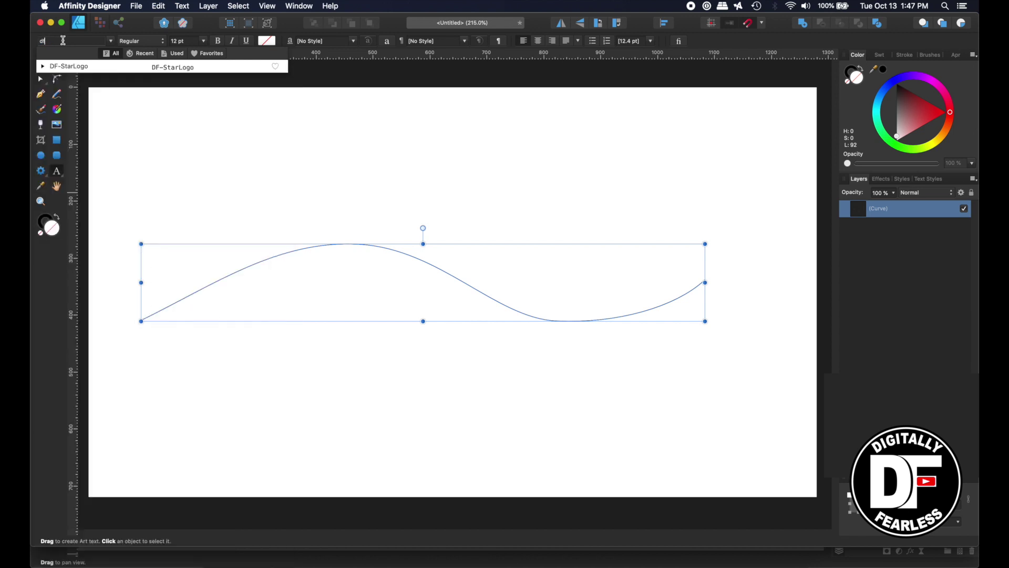
{"action": "left_click", "coordinate": [73, 67]}
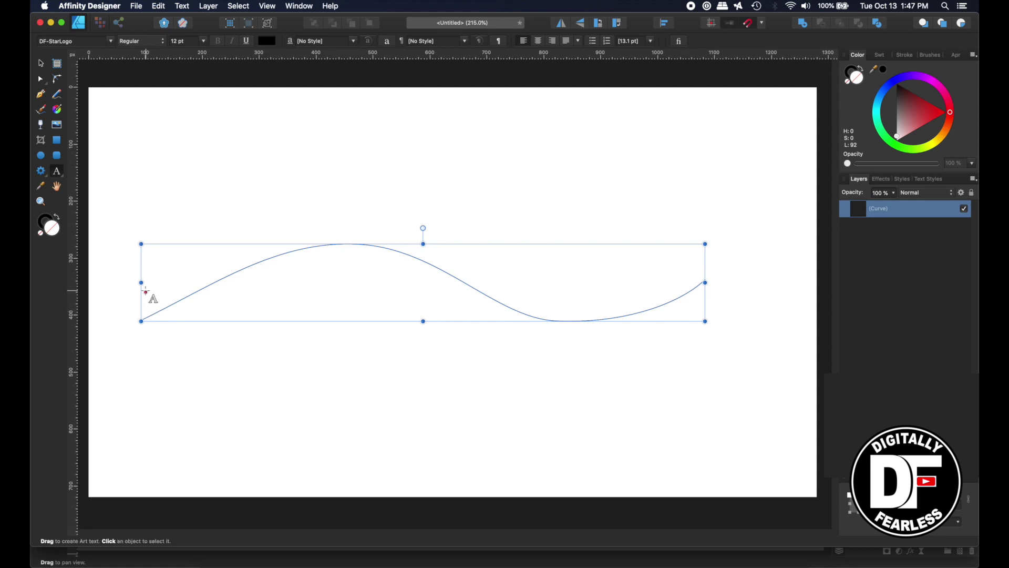
{"action": "left_click", "coordinate": [156, 315]}
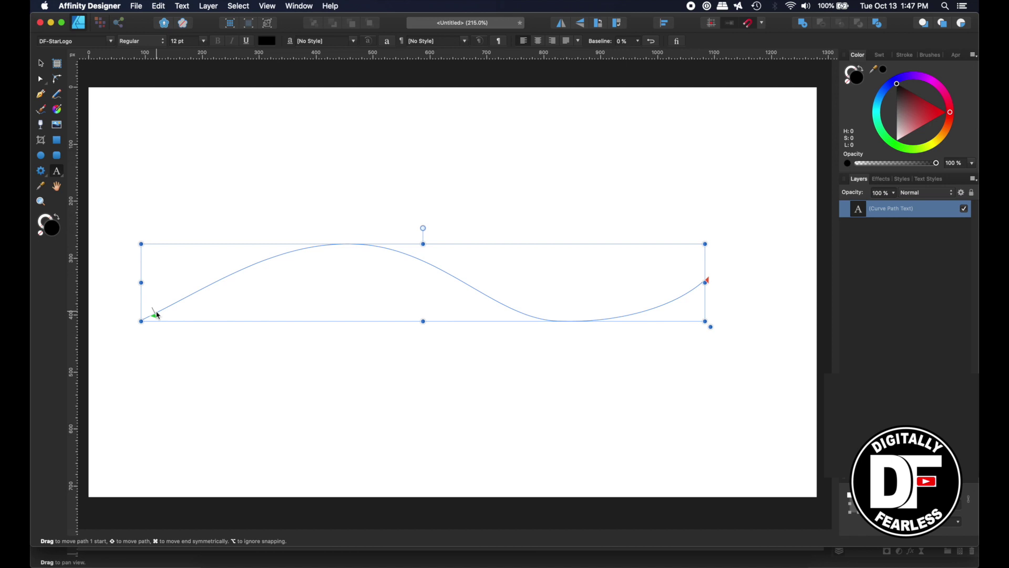
{"action": "left_click_drag", "start_coordinate": [157, 315], "coordinate": [158, 313]}
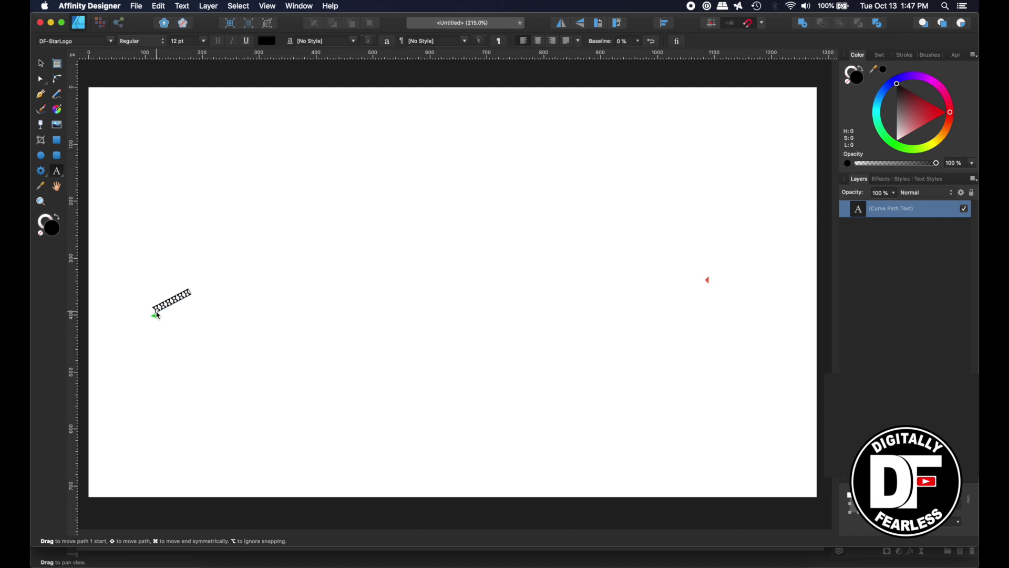
{"action": "left_click_drag", "start_coordinate": [157, 315], "coordinate": [157, 314]}
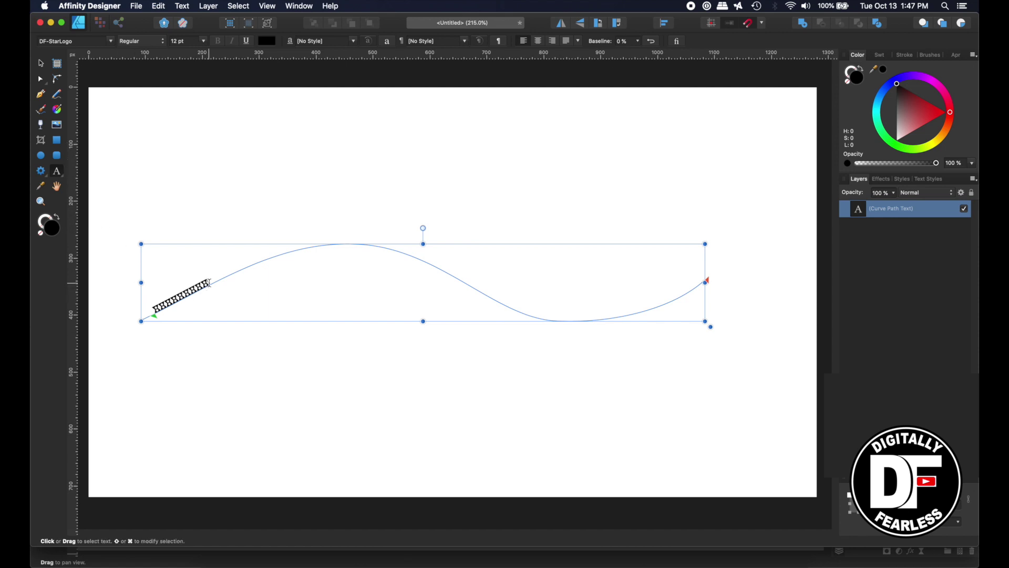
Enlarge the path text to 64 pt and append four more A characters at its end.
{"action": "left_click_drag", "start_coordinate": [209, 284], "coordinate": [163, 304]}
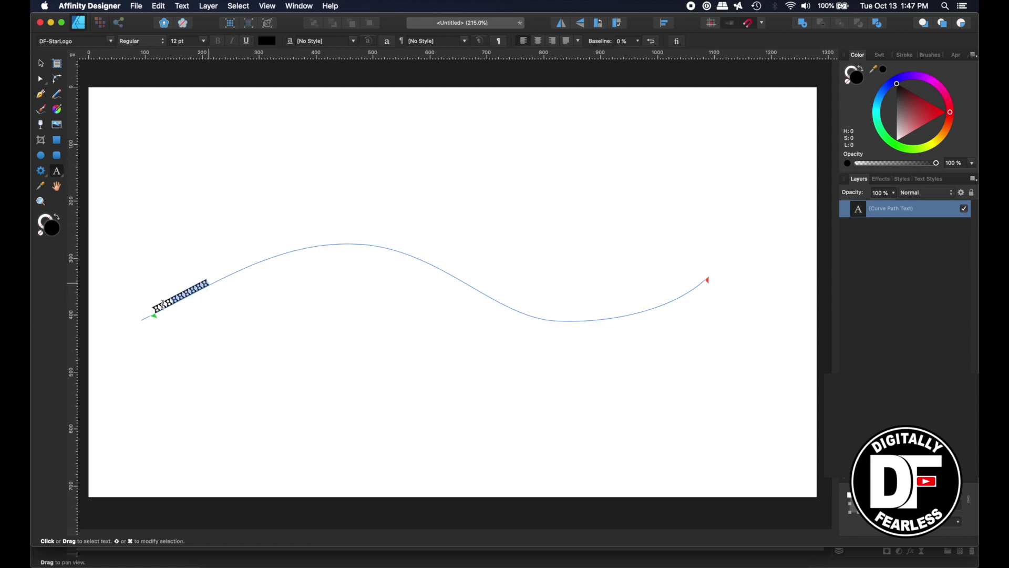
{"action": "left_click", "coordinate": [203, 41]}
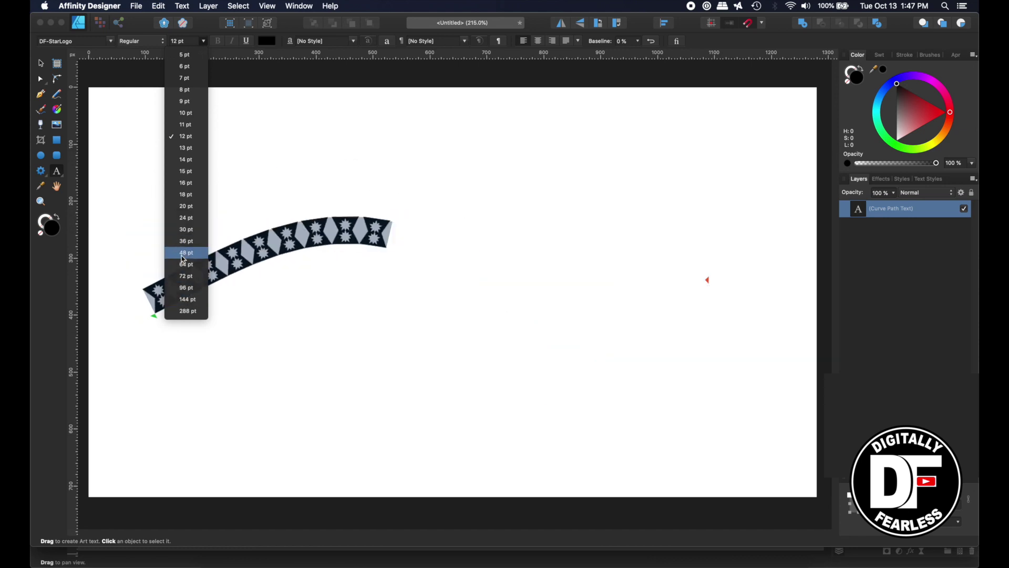
{"action": "left_click", "coordinate": [186, 265]}
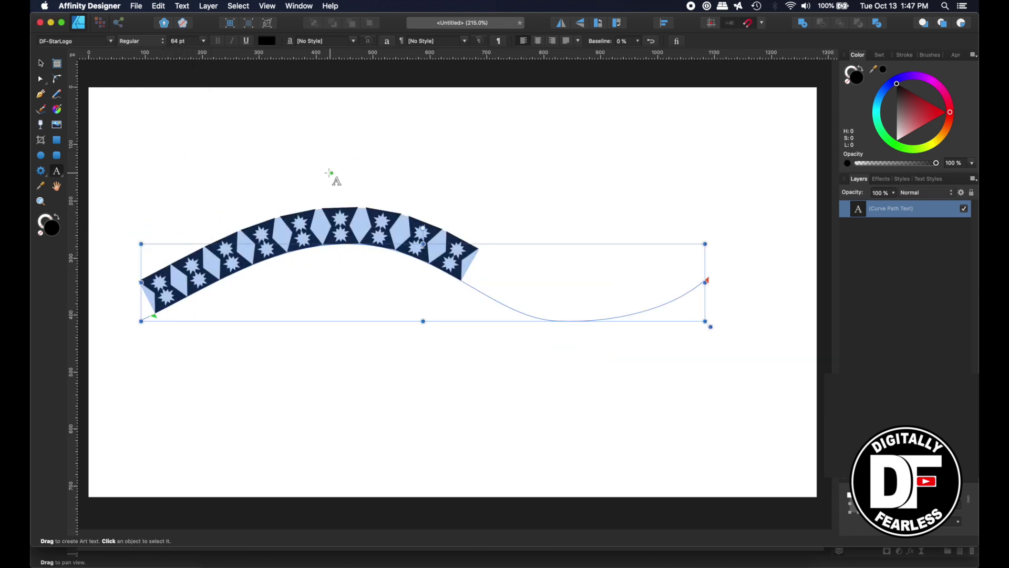
{"action": "left_click", "coordinate": [463, 261]}
{"action": "type", "text": "aaaa"}
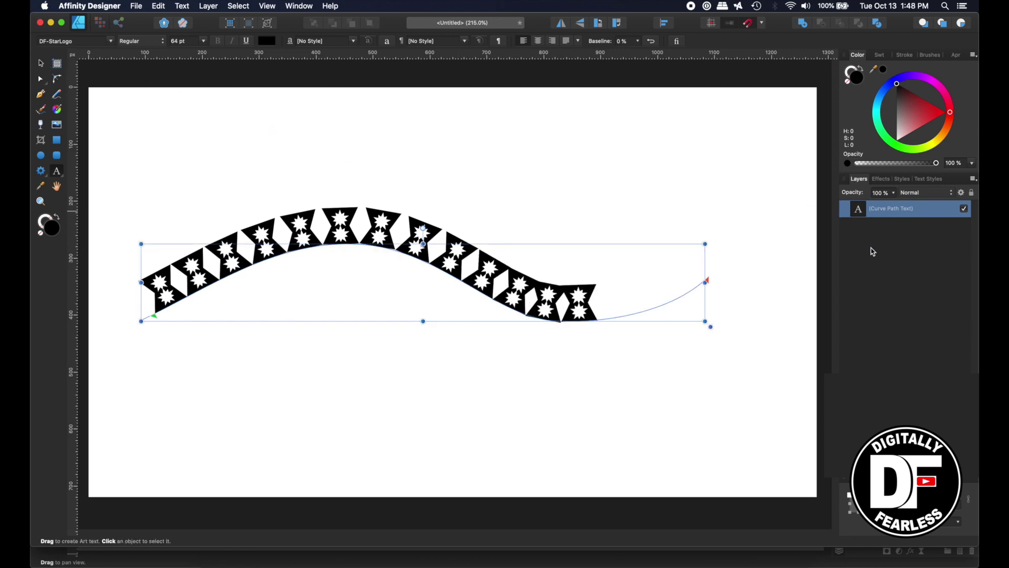
Duplicate the path text layer and replace every A in the upper copy with B, then select that copy as an object.
{"action": "left_click", "coordinate": [859, 209]}
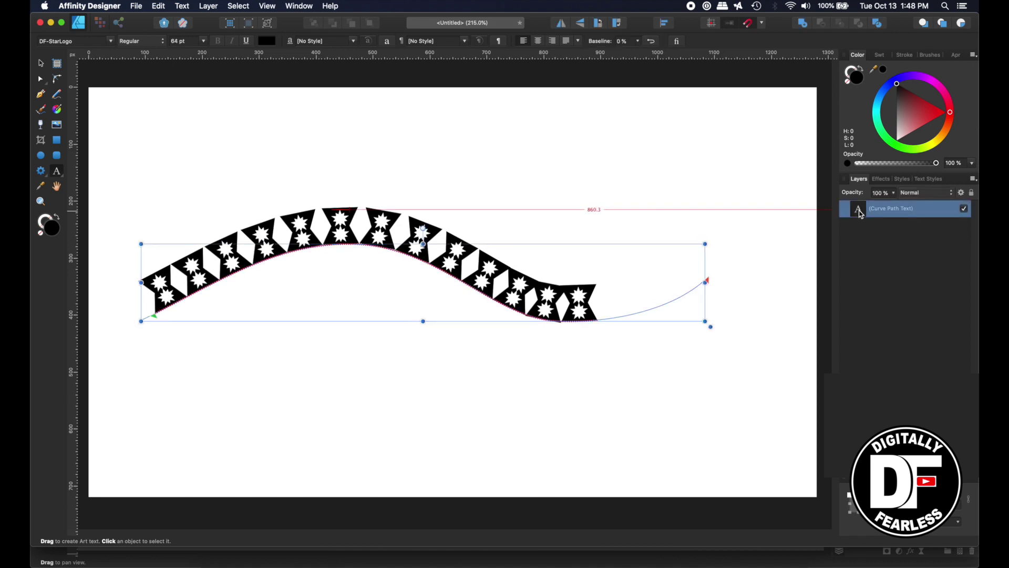
{"action": "key", "text": "super+j"}
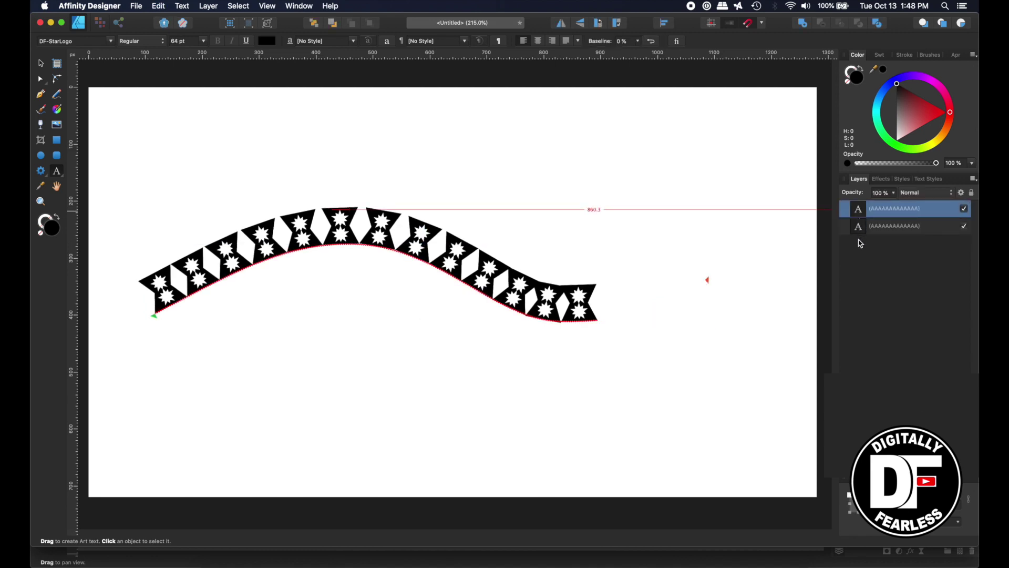
{"action": "left_click", "coordinate": [861, 260]}
{"action": "left_click", "coordinate": [862, 232]}
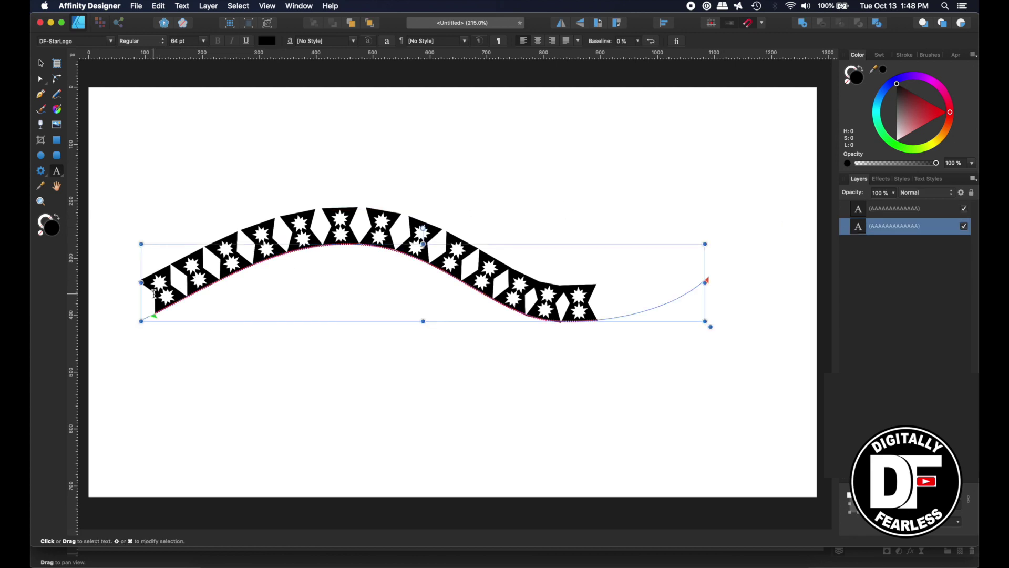
{"action": "left_click_drag", "start_coordinate": [154, 293], "coordinate": [580, 284]}
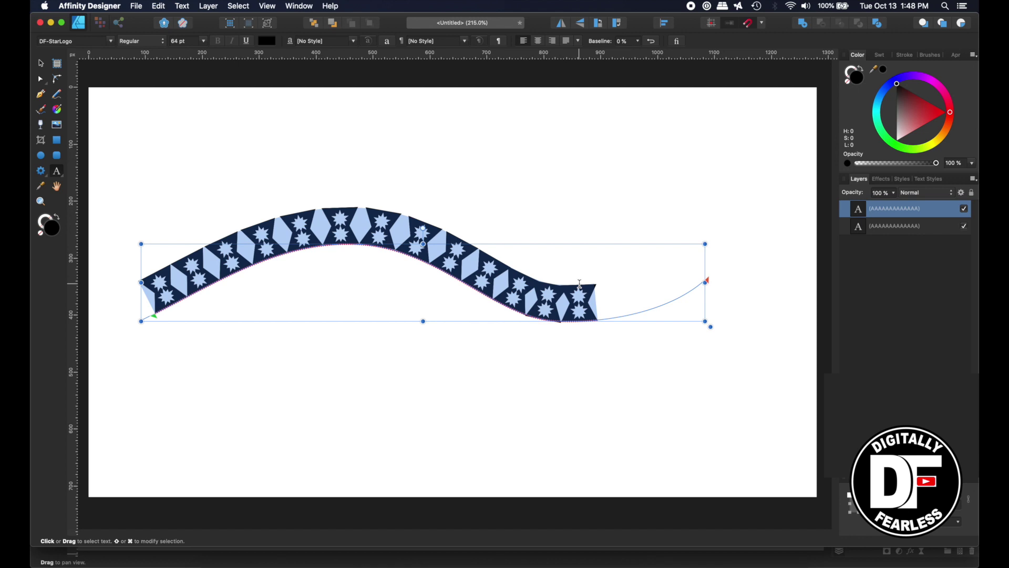
{"action": "left_click", "coordinate": [580, 284]}
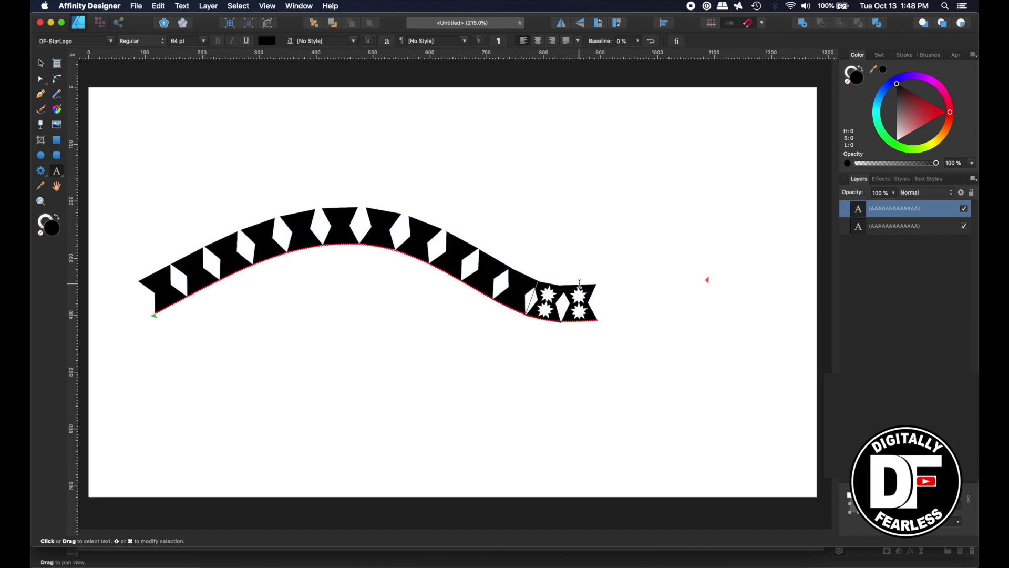
{"action": "key", "text": "Escape"}
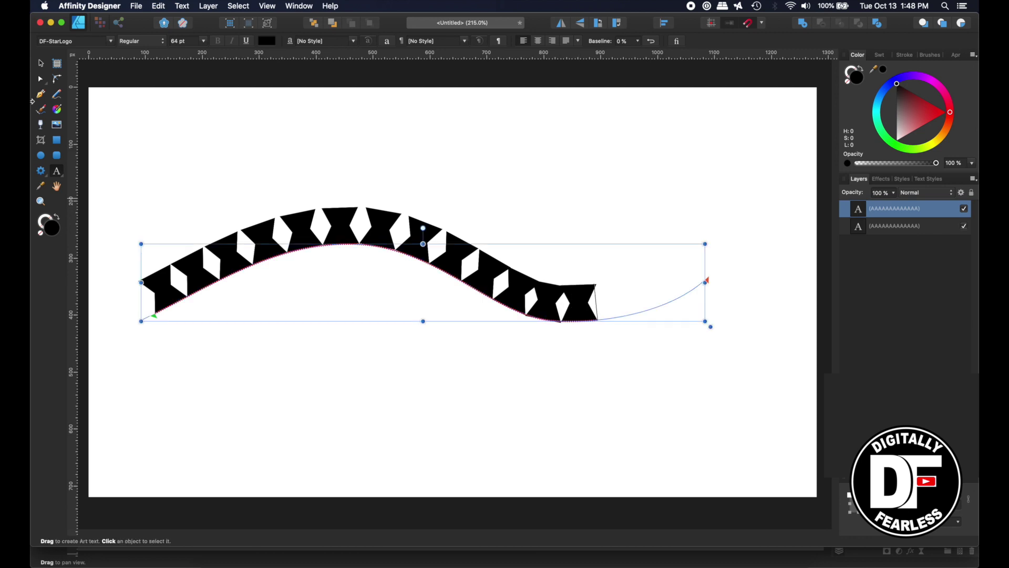
{"action": "left_click", "coordinate": [41, 64]}
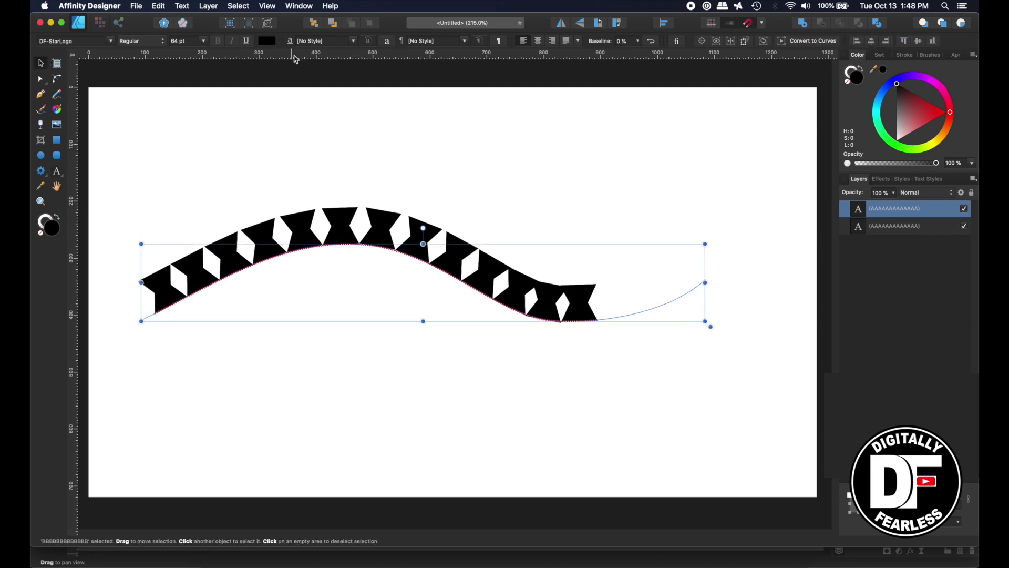
{"action": "left_click", "coordinate": [267, 41]}
{"action": "left_click", "coordinate": [323, 118]}
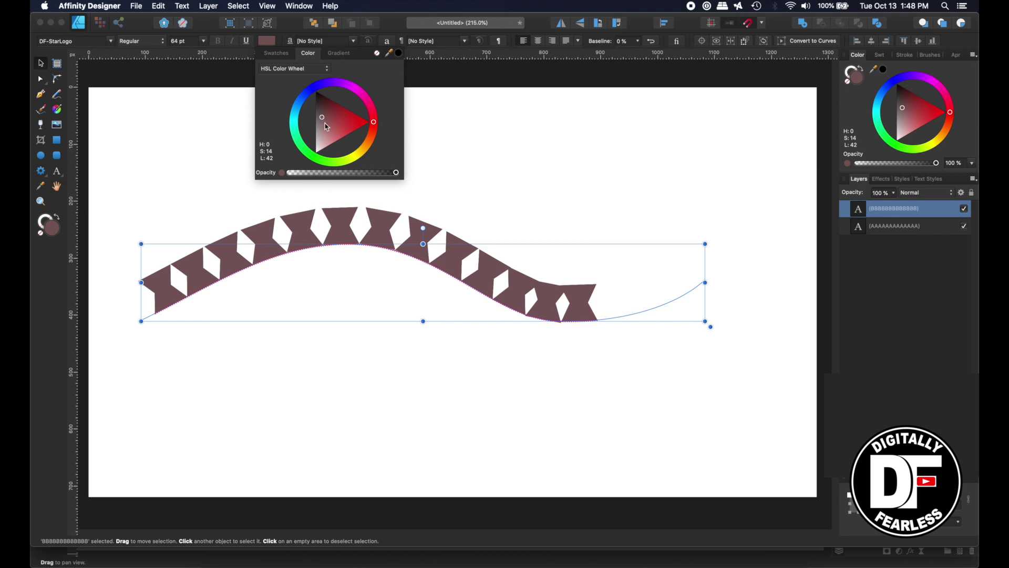
{"action": "left_click_drag", "start_coordinate": [326, 126], "coordinate": [317, 92]}
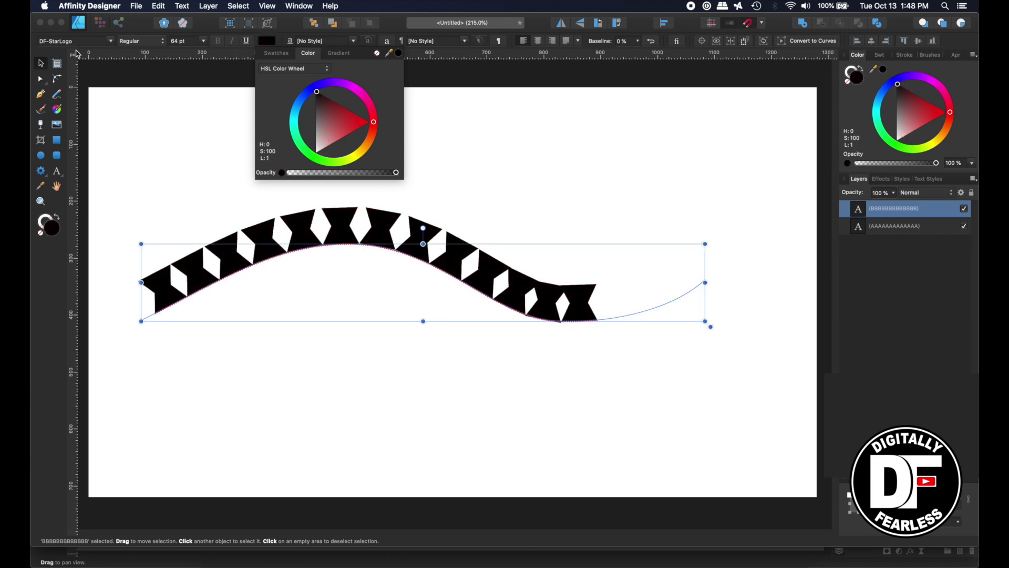
{"action": "left_click", "coordinate": [42, 64]}
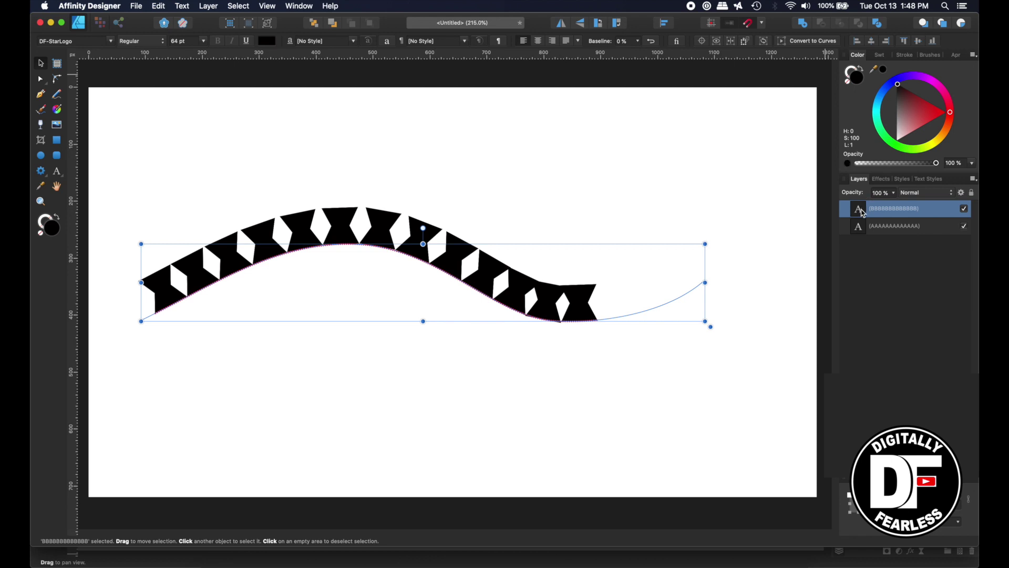
Check the layer overlap by toggling the B path text's visibility, and move that layer beneath the A path text layer.
{"action": "left_click", "coordinate": [966, 209]}
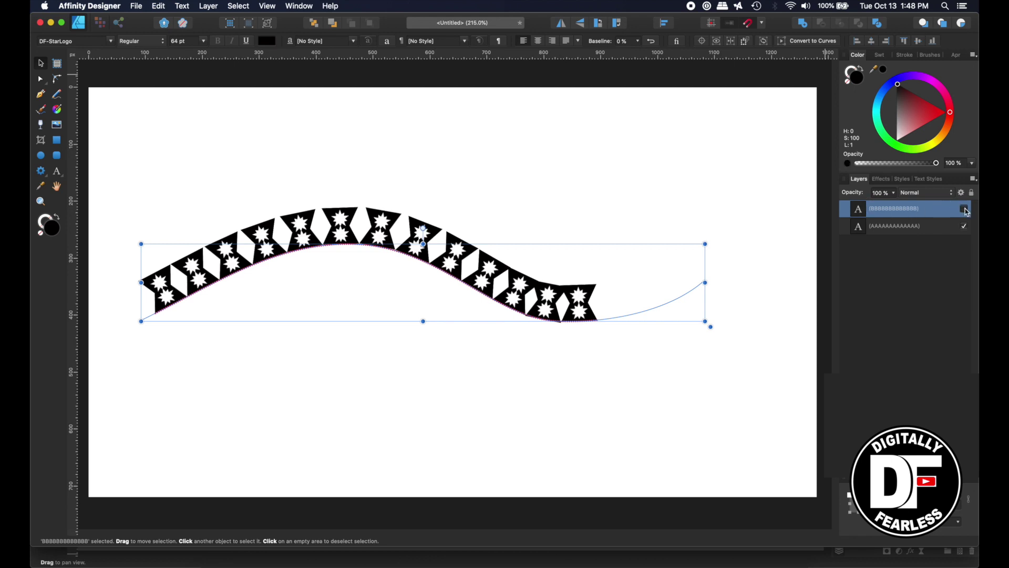
{"action": "left_click", "coordinate": [966, 210]}
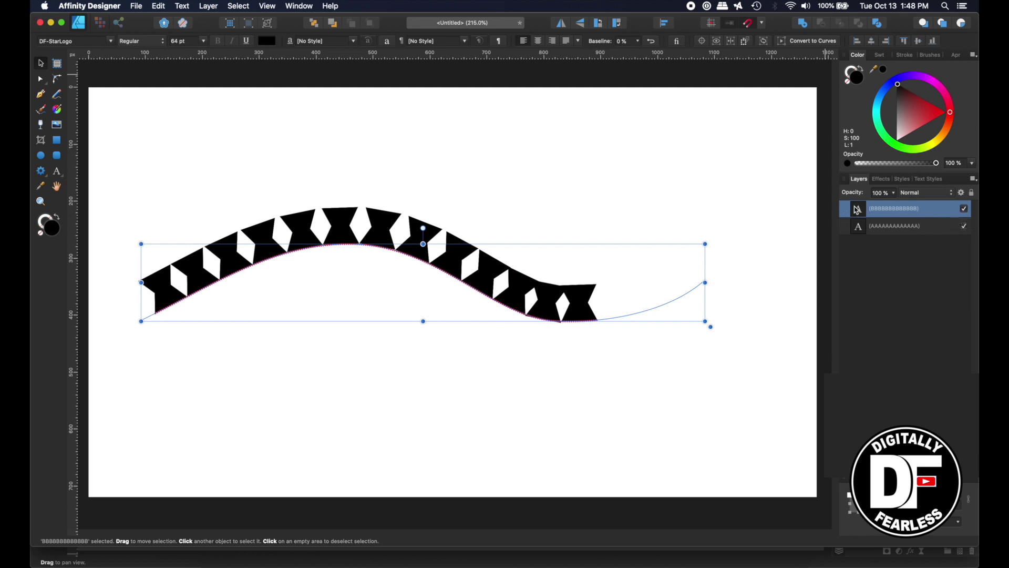
{"action": "left_click_drag", "start_coordinate": [858, 210], "coordinate": [860, 230]}
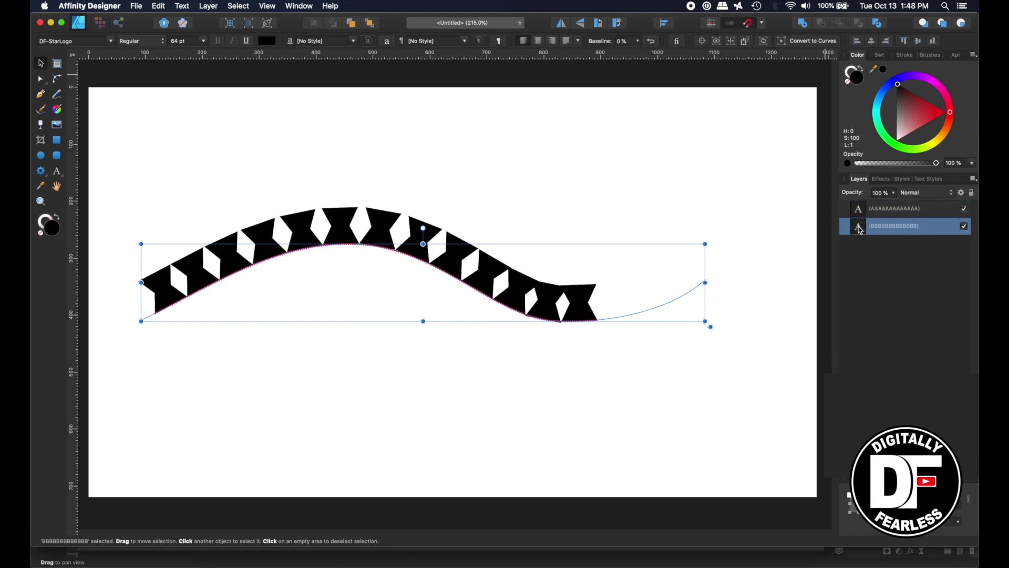
Fill the B path text with a light green of about H 100, S 78, L 68 and deselect it.
{"action": "mouse_move", "coordinate": [915, 107]}
{"action": "left_mouse_down"}
{"action": "mouse_move", "coordinate": [942, 141]}
{"action": "mouse_move", "coordinate": [913, 164]}
{"action": "mouse_move", "coordinate": [902, 119]}
{"action": "left_mouse_up"}
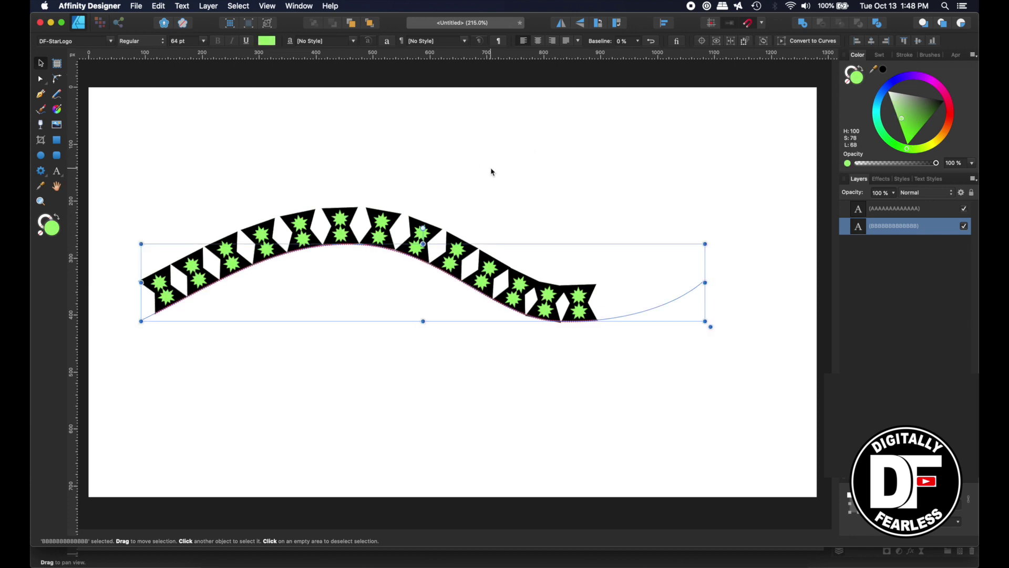
{"action": "key", "text": "super+equal"}
{"action": "key", "text": "super+equal"}
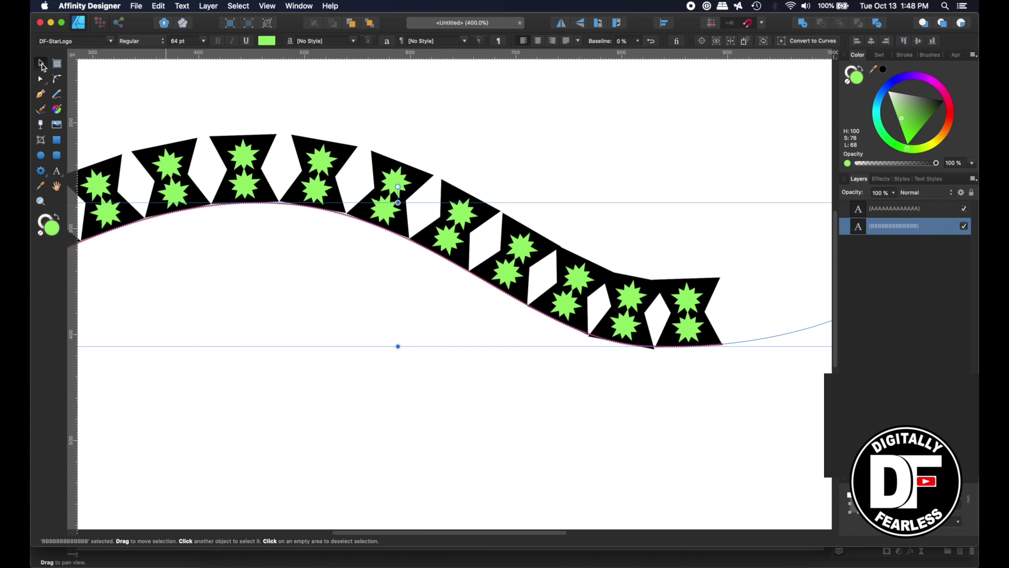
{"action": "left_click", "coordinate": [231, 379]}
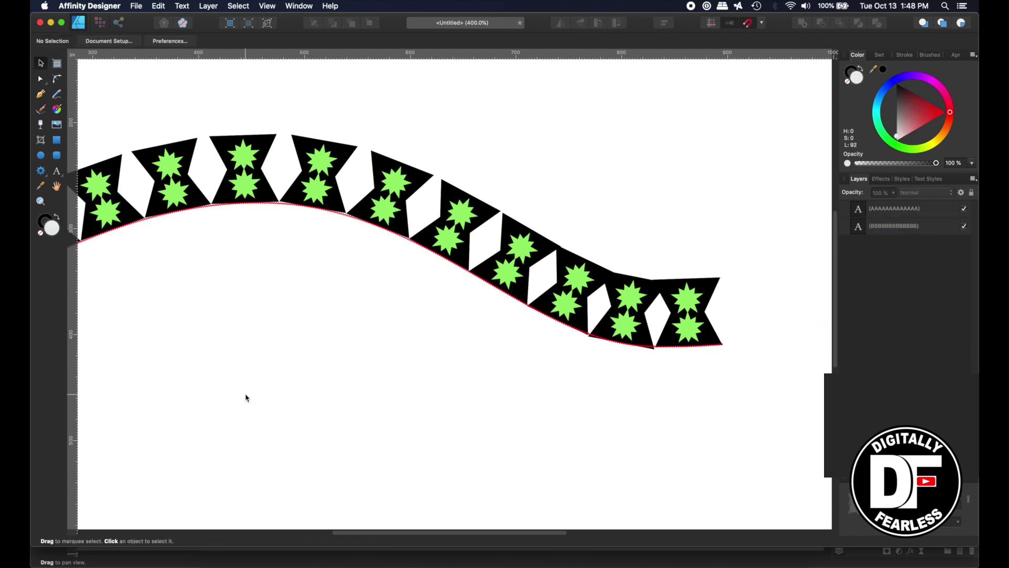
{"action": "key", "text": "super+minus"}
{"action": "key", "text": "super+minus"}
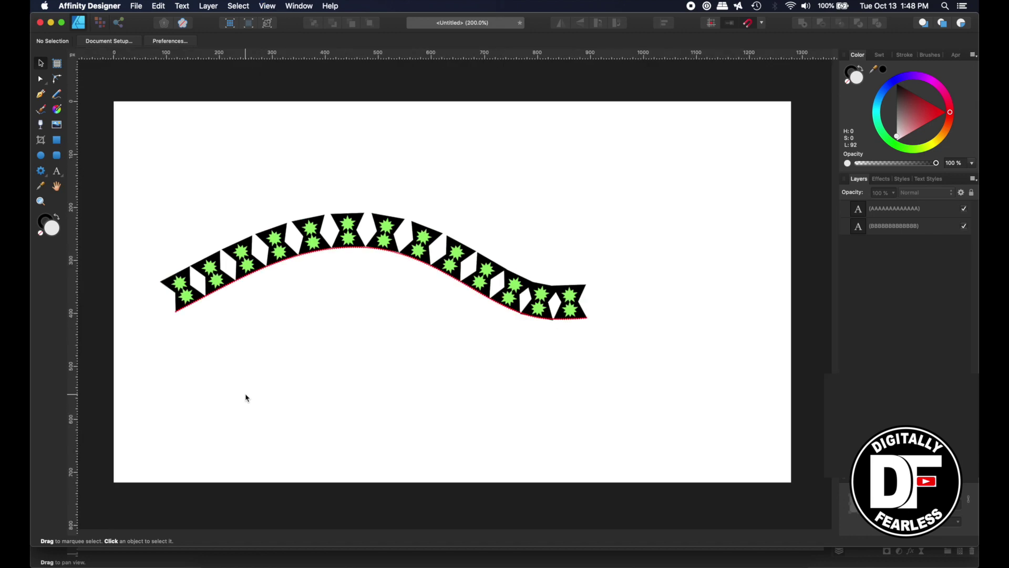